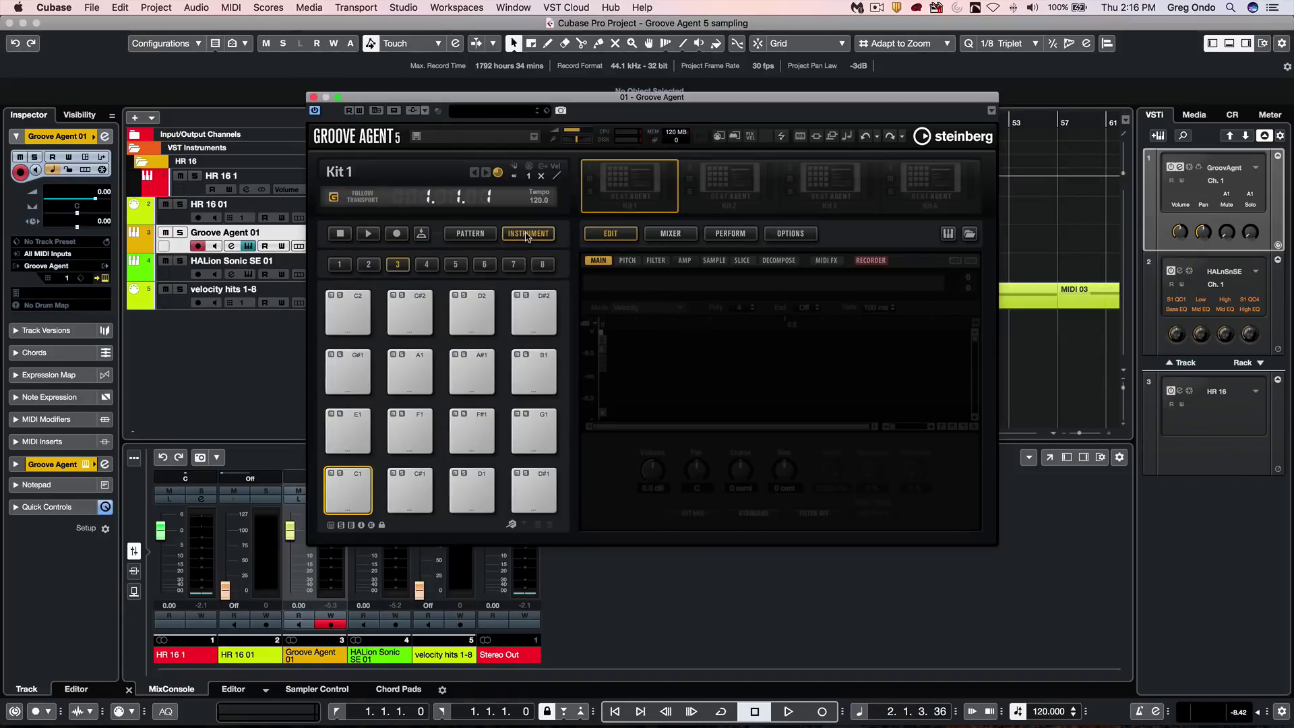
- Switch Groove Agent 5's Edit section to the RECORDER page
click(873, 261)
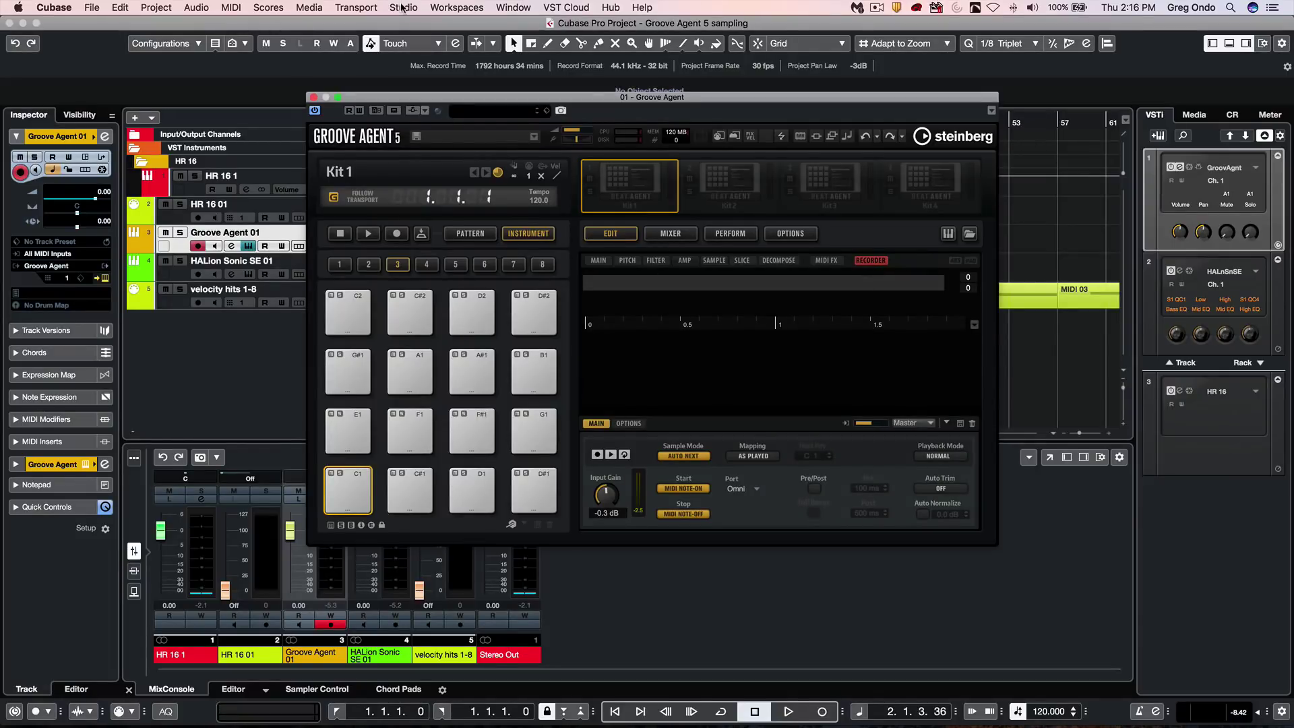
click(403, 8)
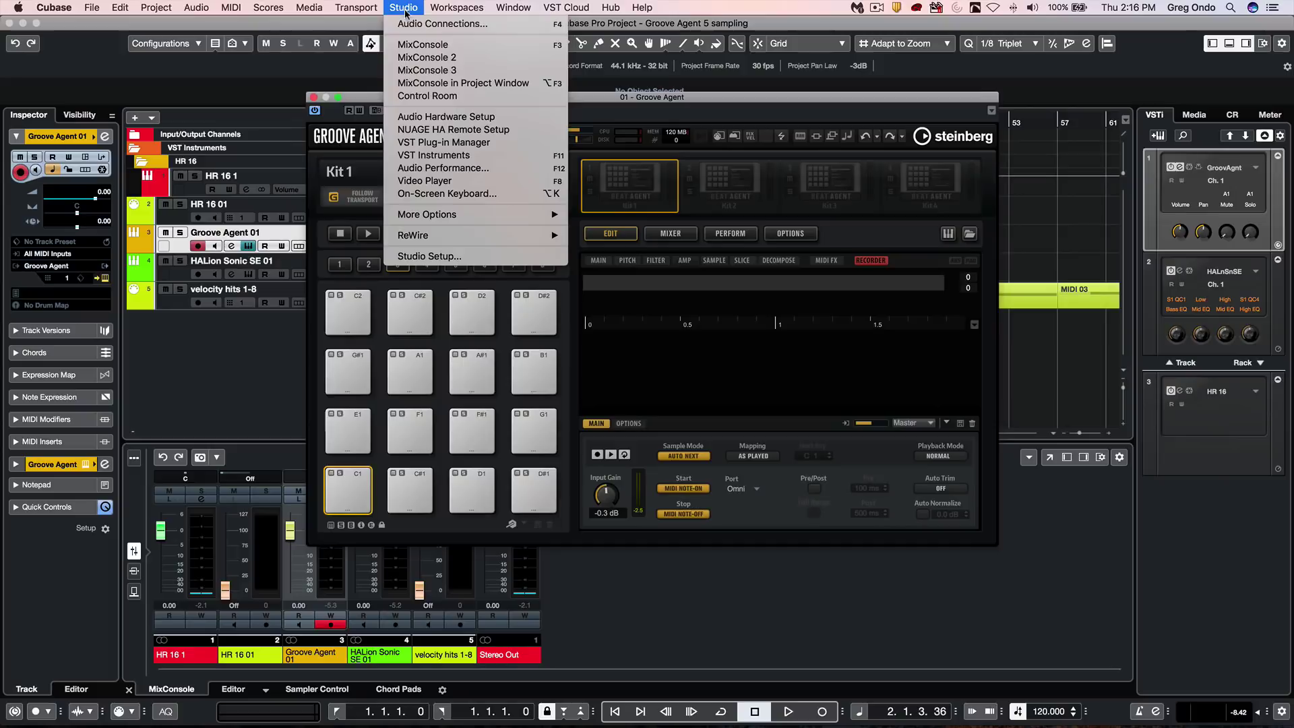
- In Audio Connections > External Instruments, expand HR 16 to show its return on UR44 Inputs 5 and 6
click(415, 24)
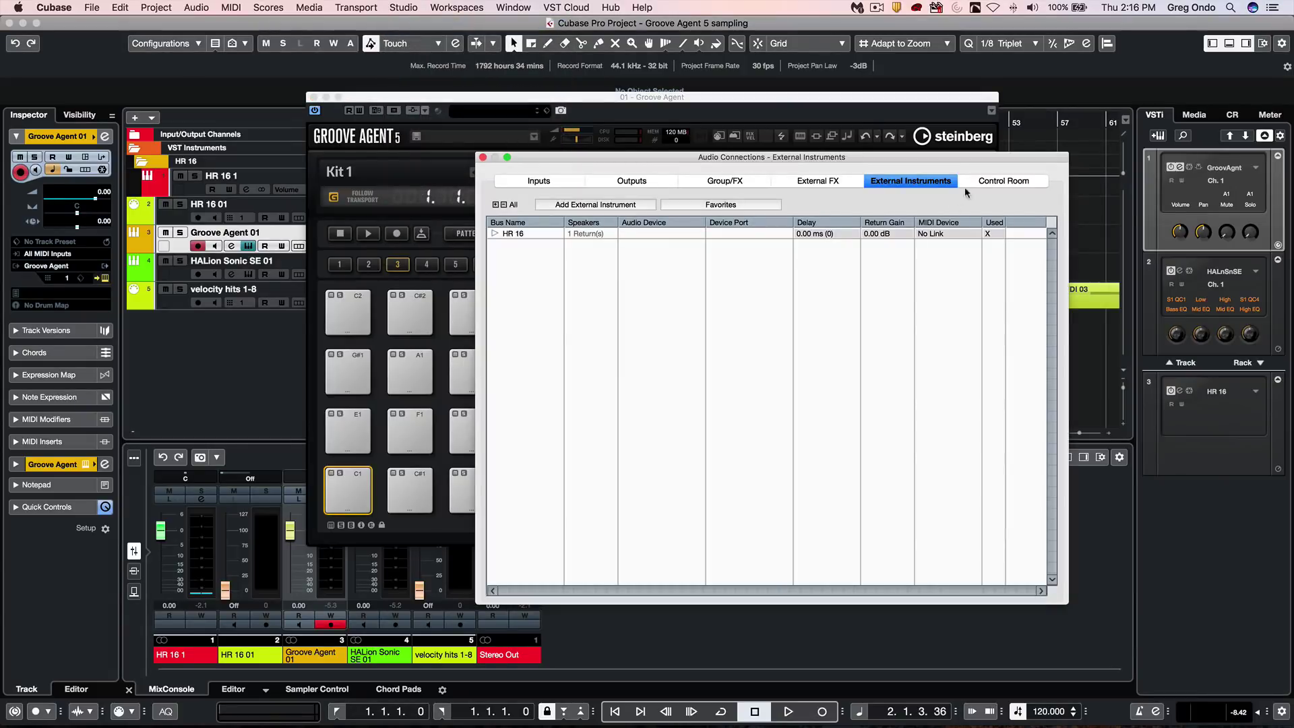
click(965, 182)
click(898, 180)
click(494, 233)
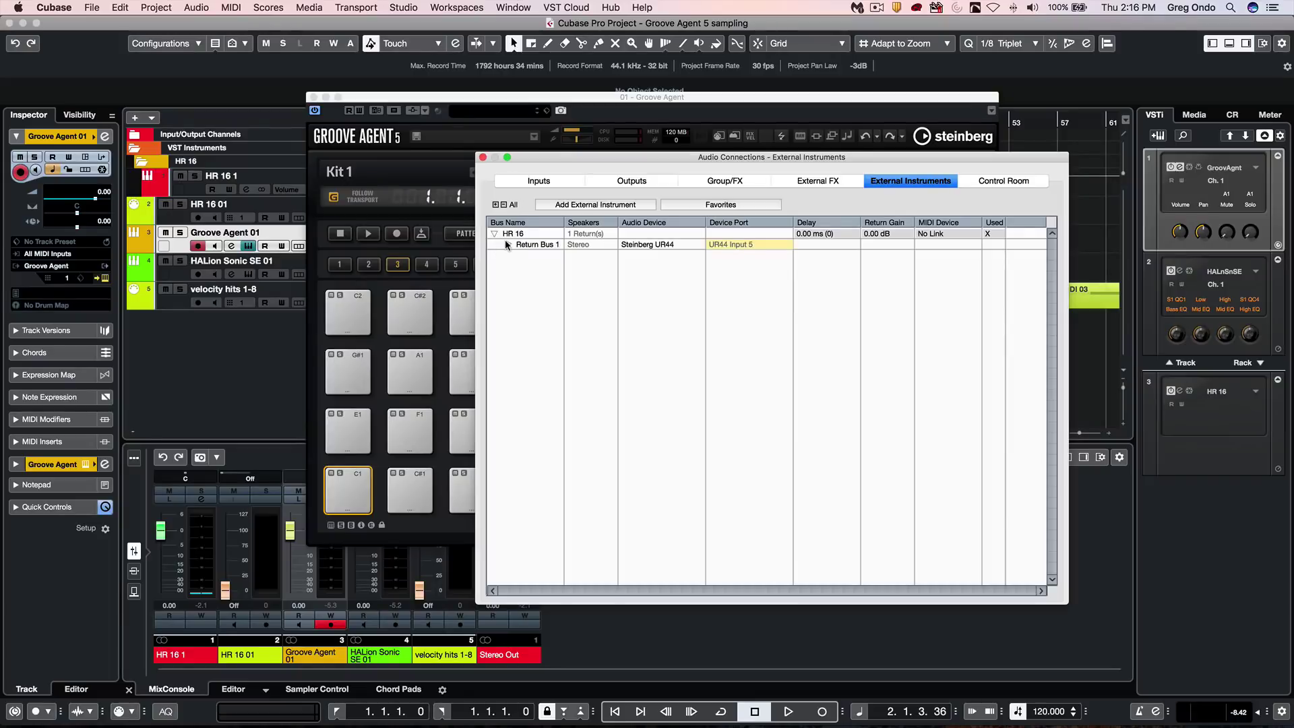
click(507, 244)
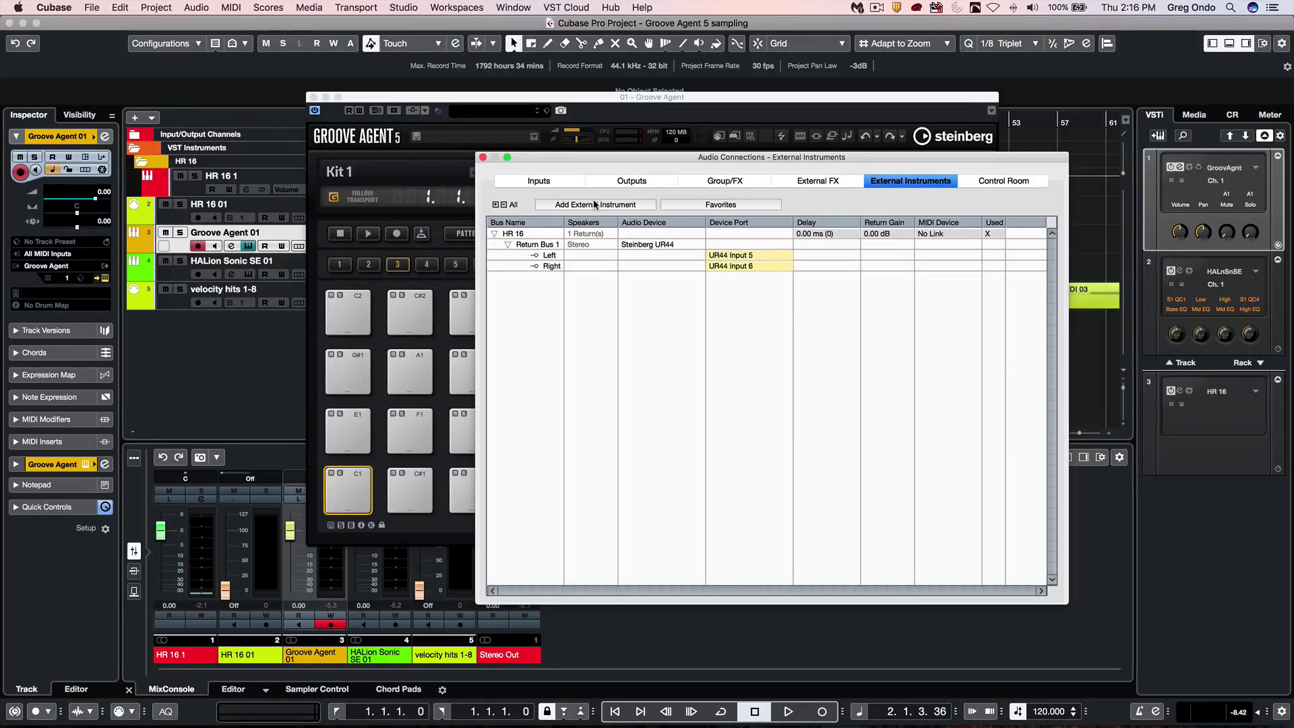
double_click(508, 234)
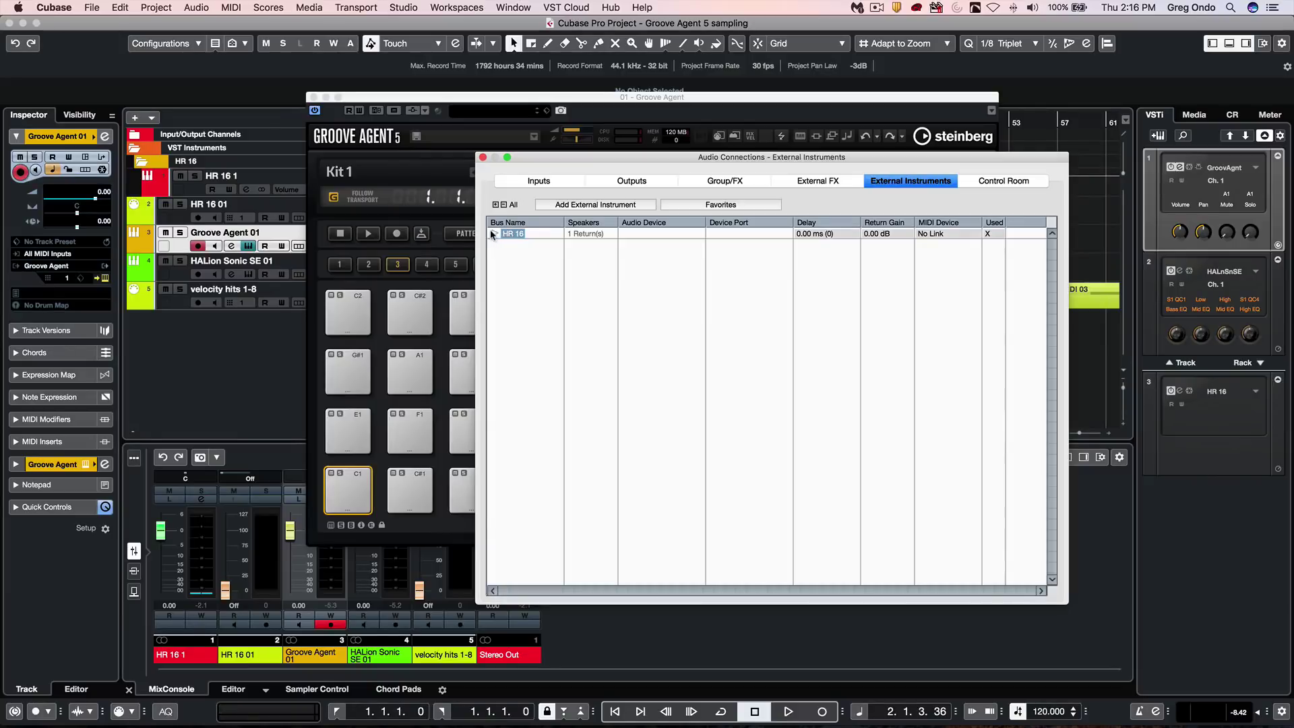
click(493, 234)
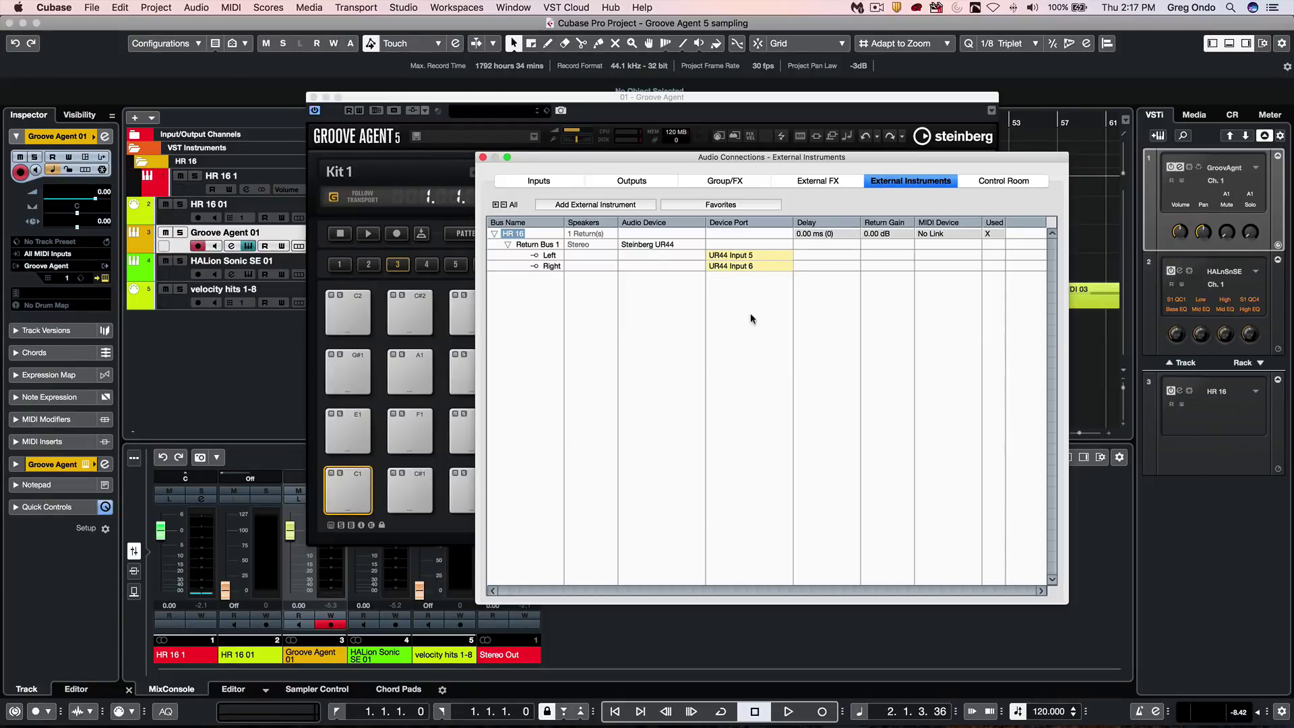
- Close Audio Connections and select the HR 16 01 track for recording
click(482, 157)
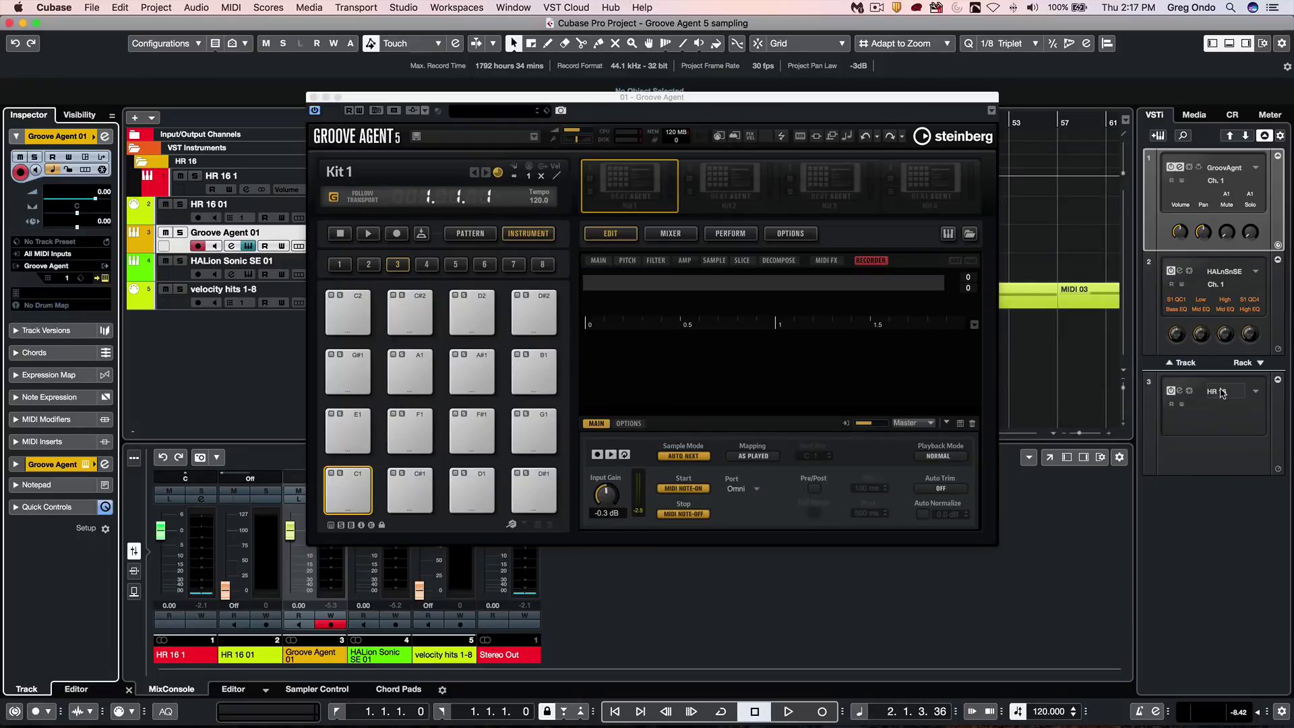
click(1221, 393)
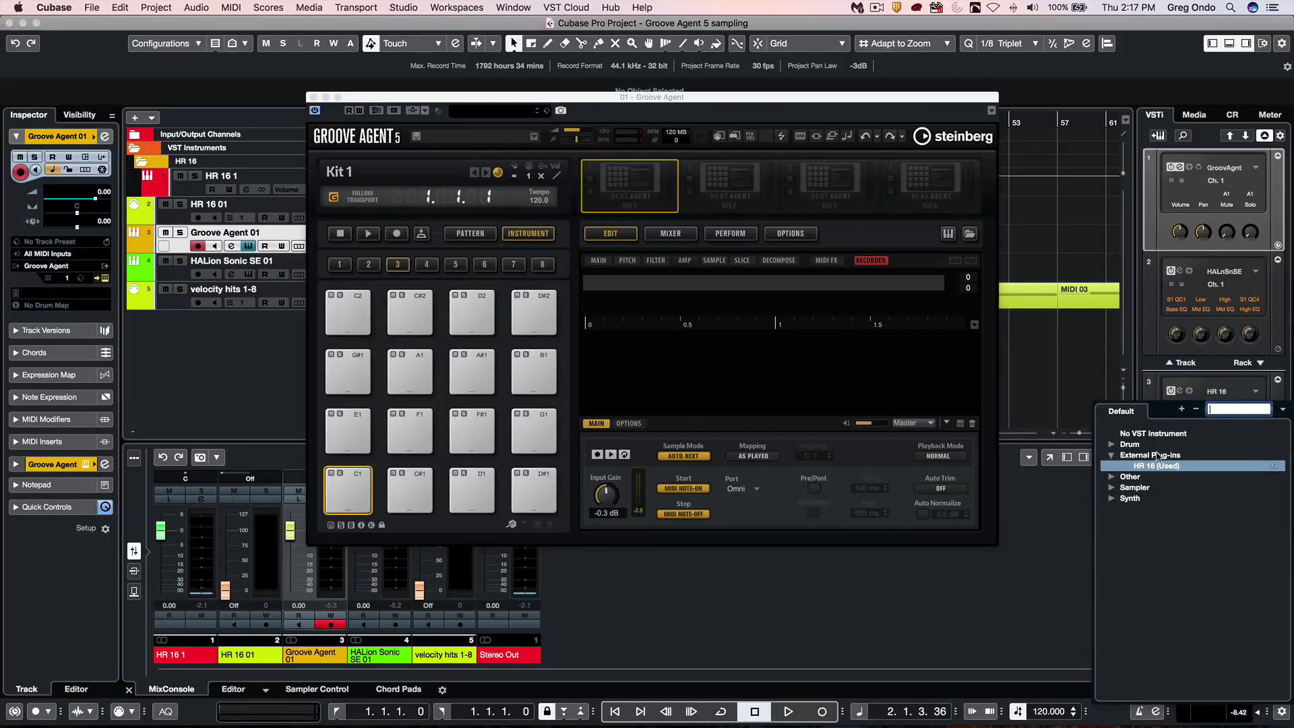
click(1056, 394)
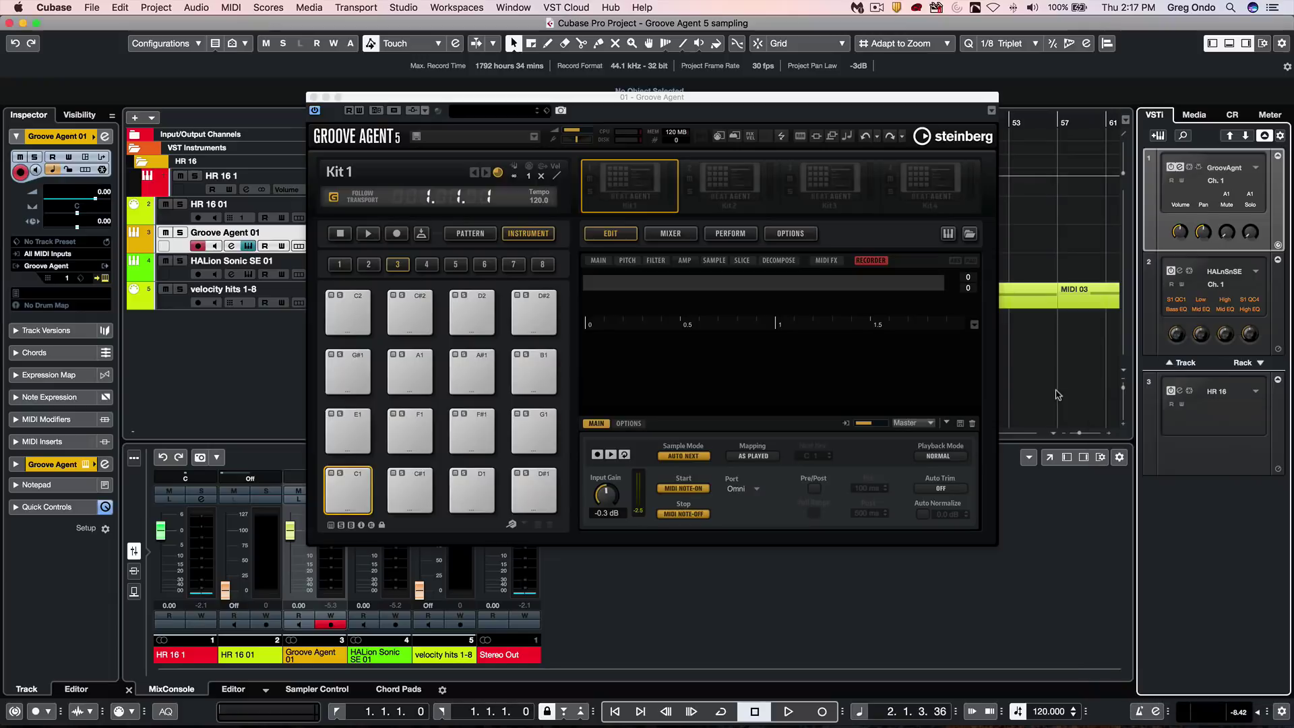
click(178, 217)
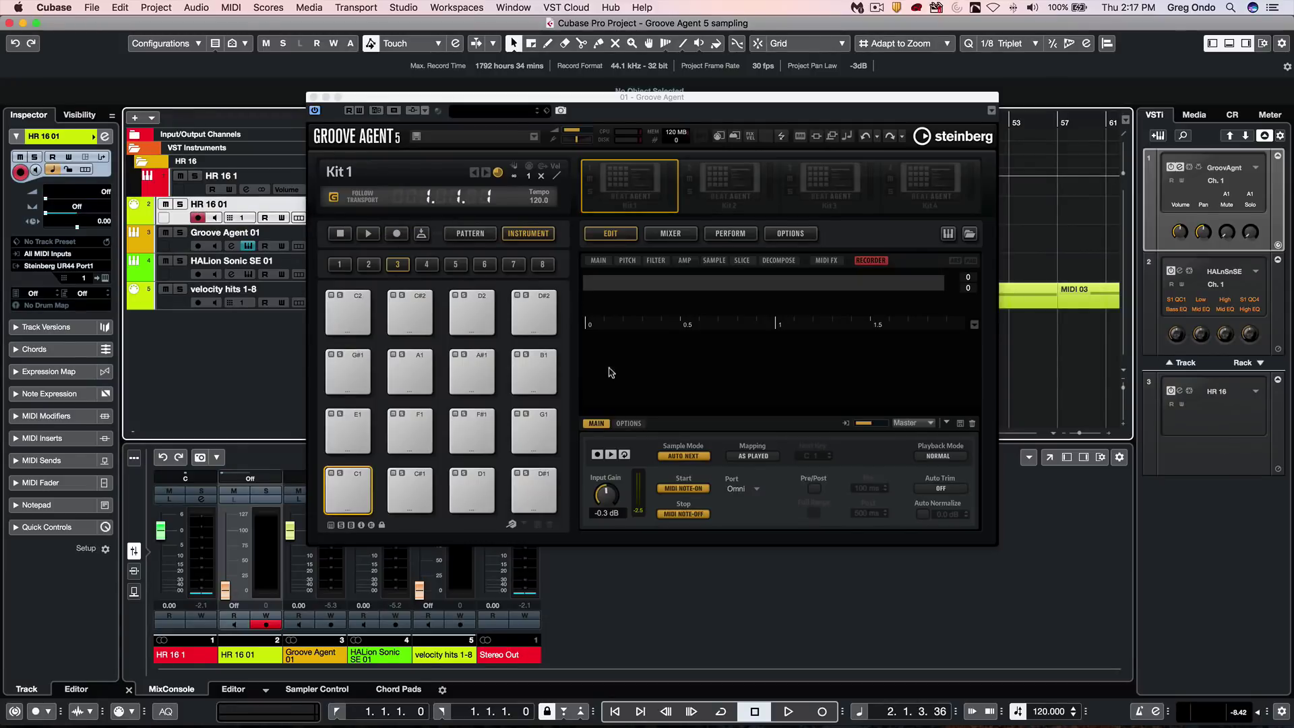
- Activate Groove Agent's side-chain and add HR 16 1 as a 0.00 dB side-chain input
click(410, 112)
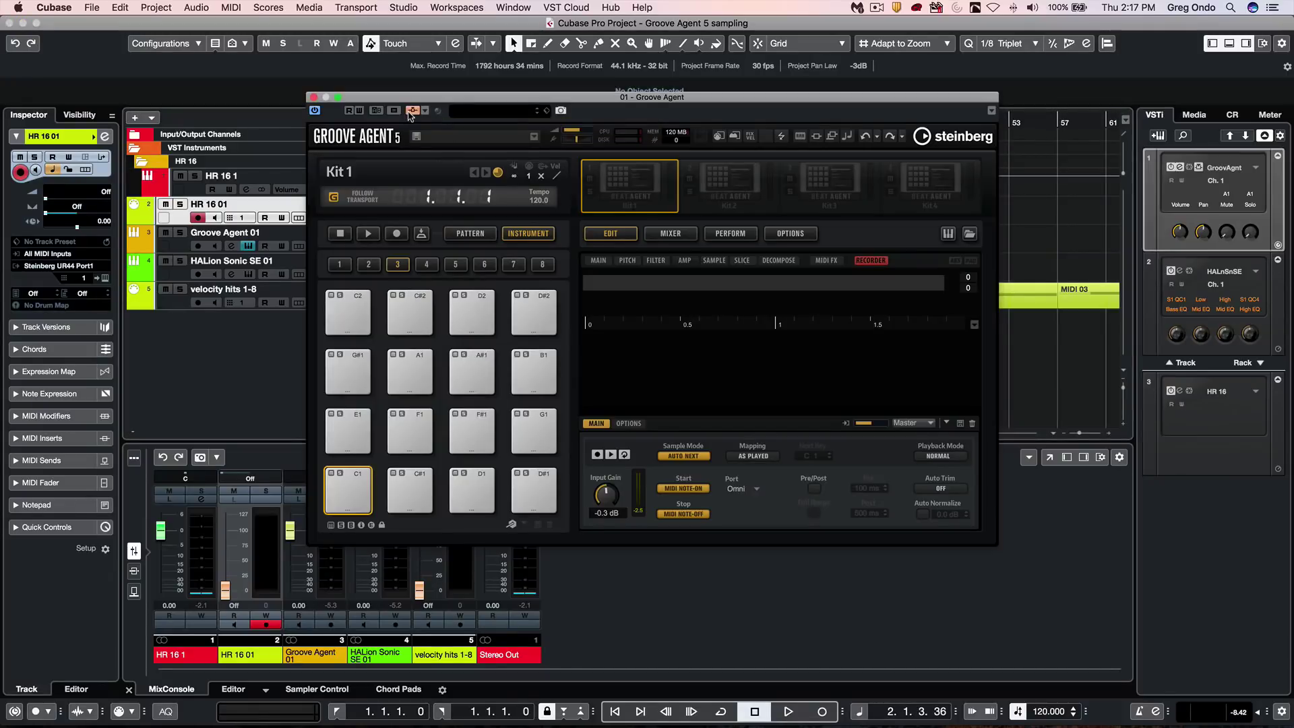
click(410, 112)
click(410, 112)
click(410, 111)
click(410, 112)
click(424, 111)
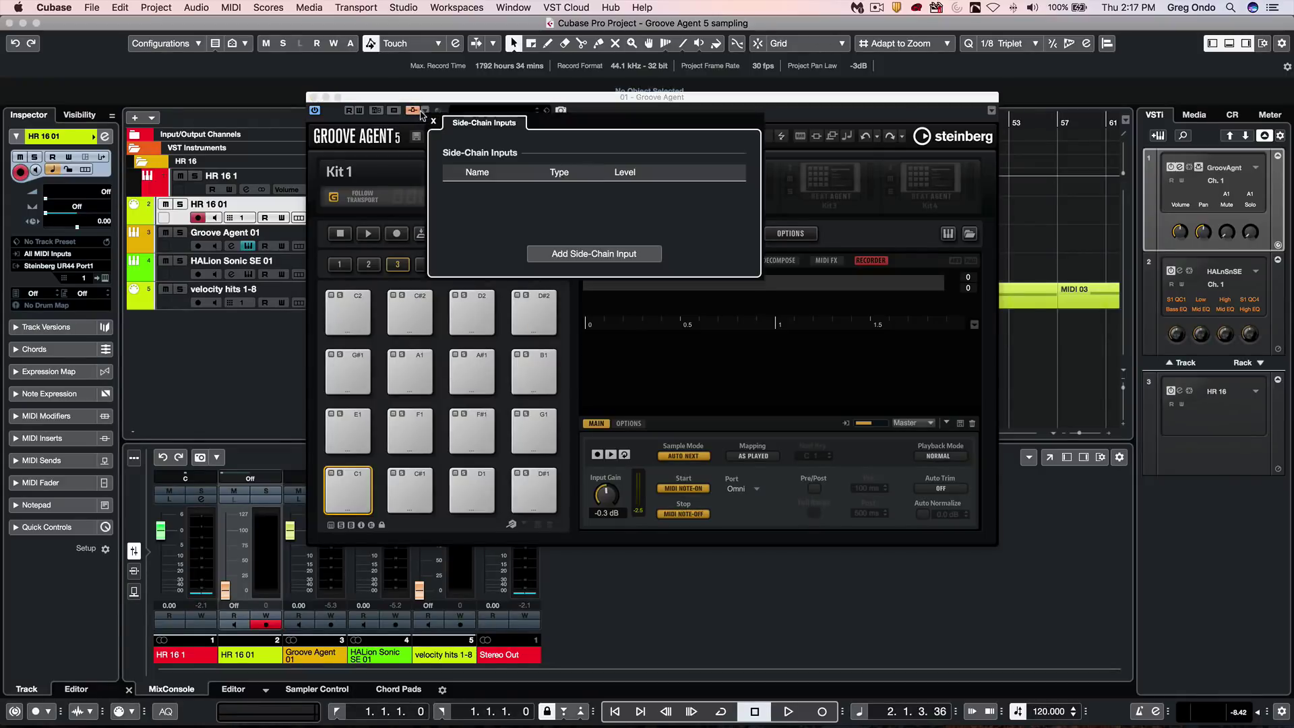
click(560, 254)
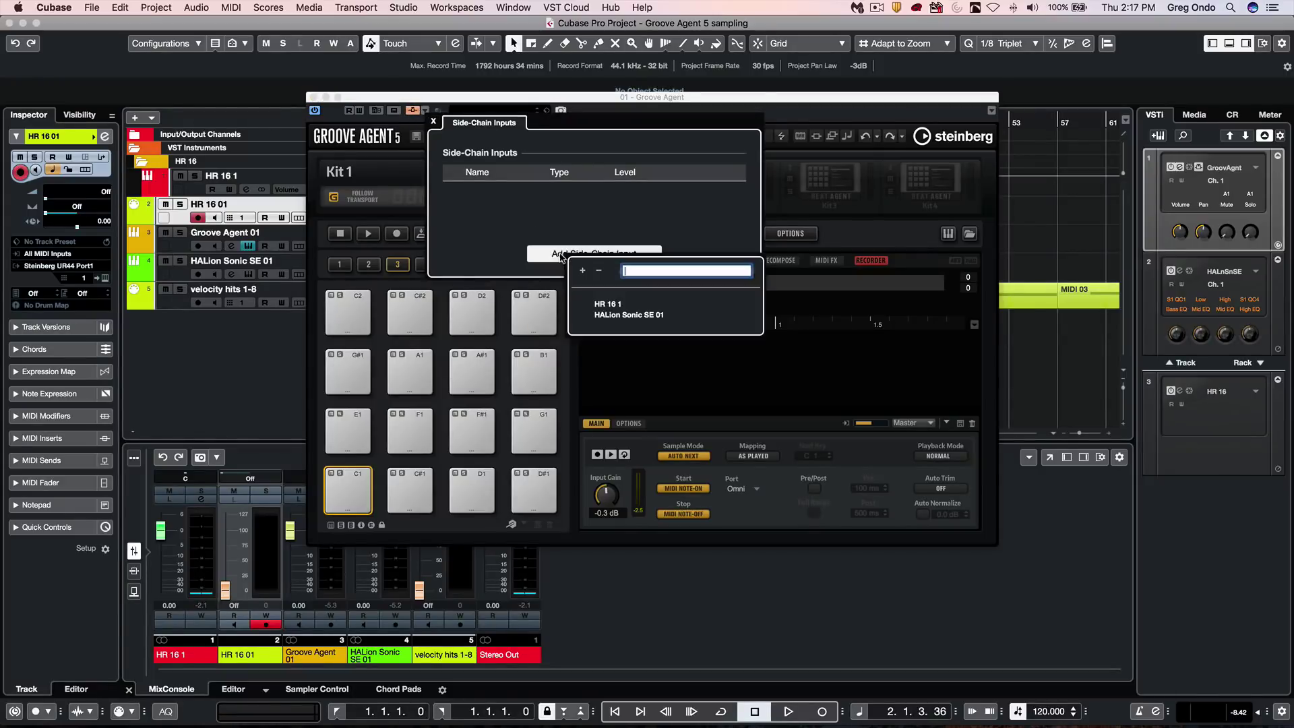
click(608, 305)
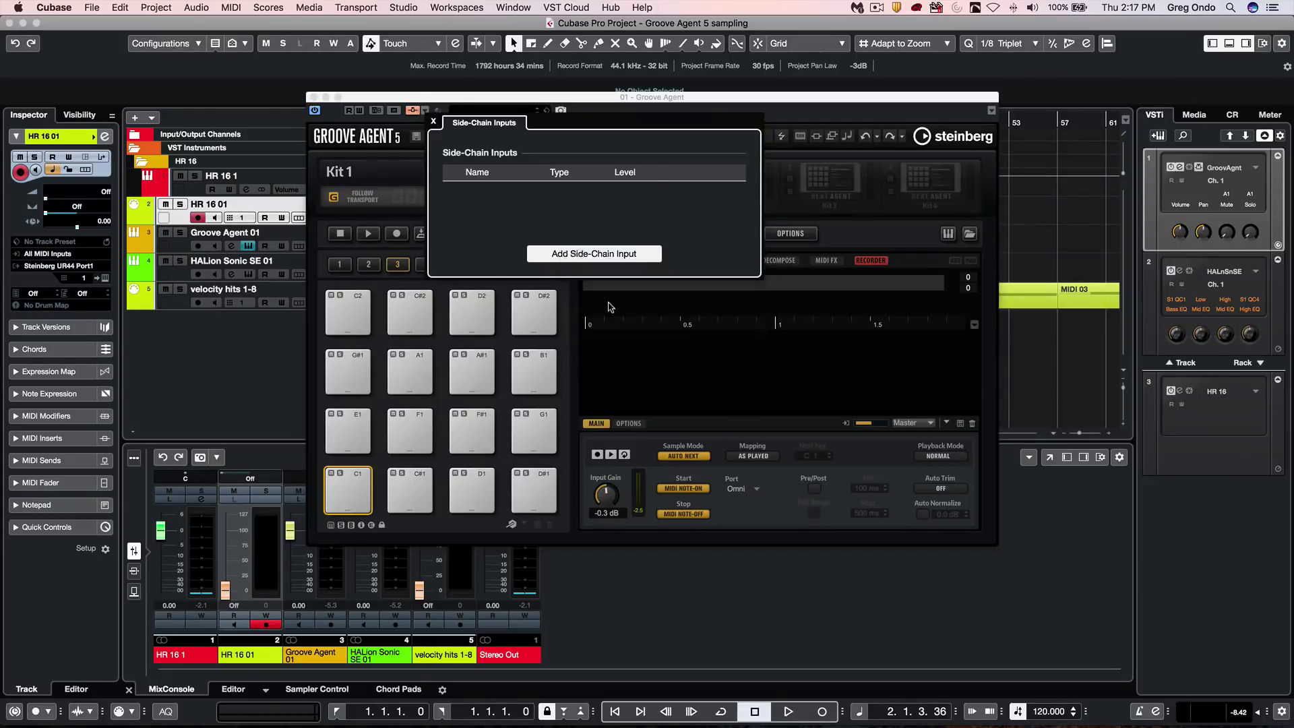
click(432, 122)
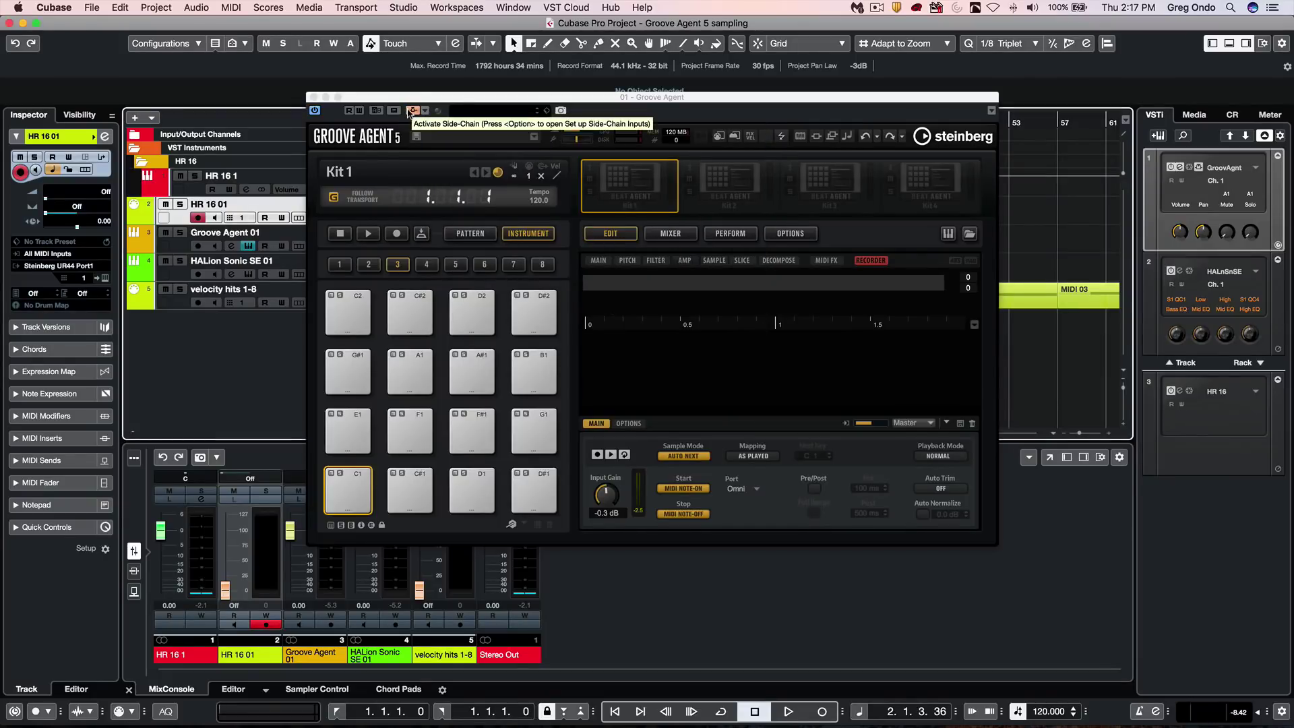
alt+click(411, 110)
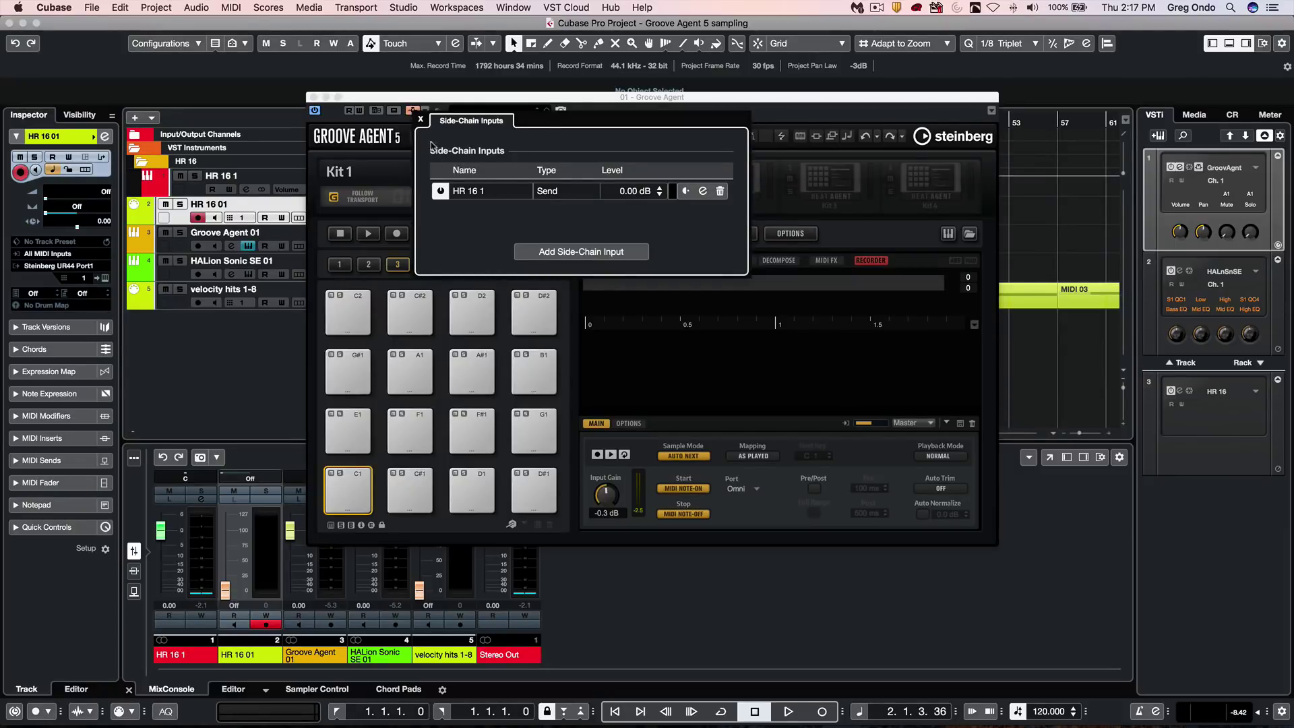
click(419, 120)
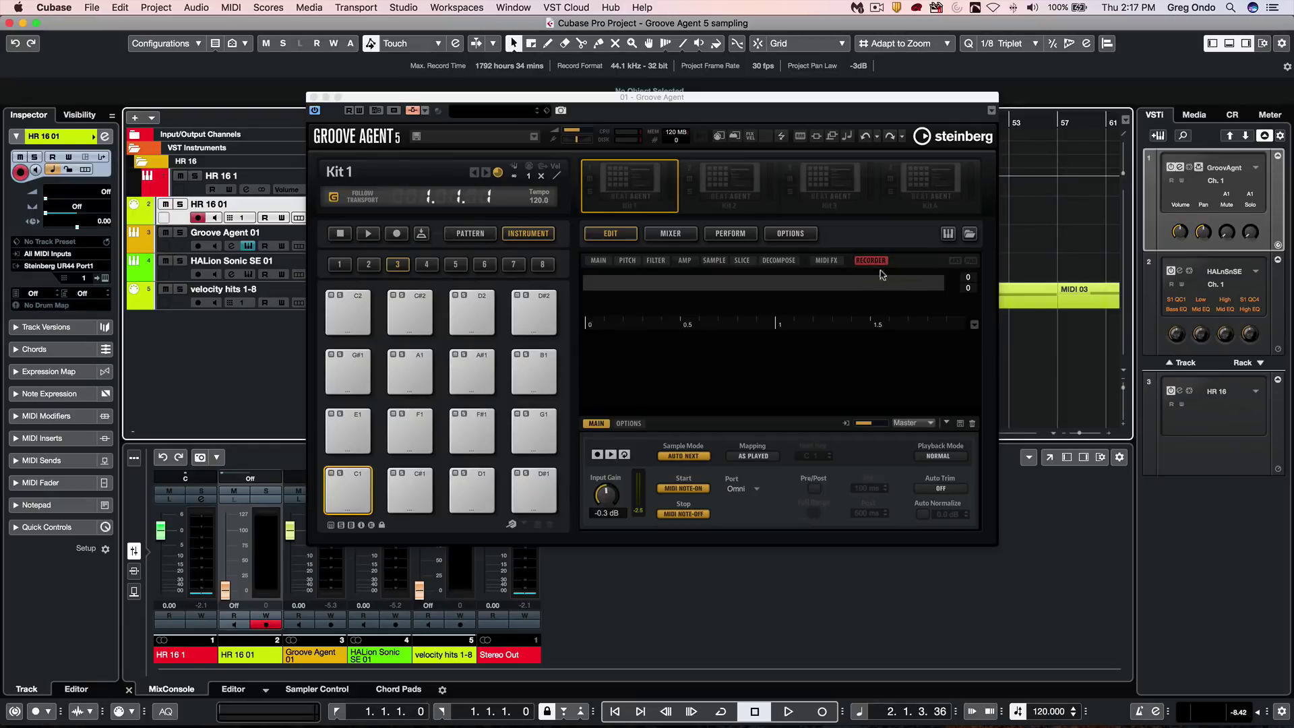
- In Recorder Options, save recordings to a 'Groove Agent' sub folder inside the project
click(629, 423)
click(595, 423)
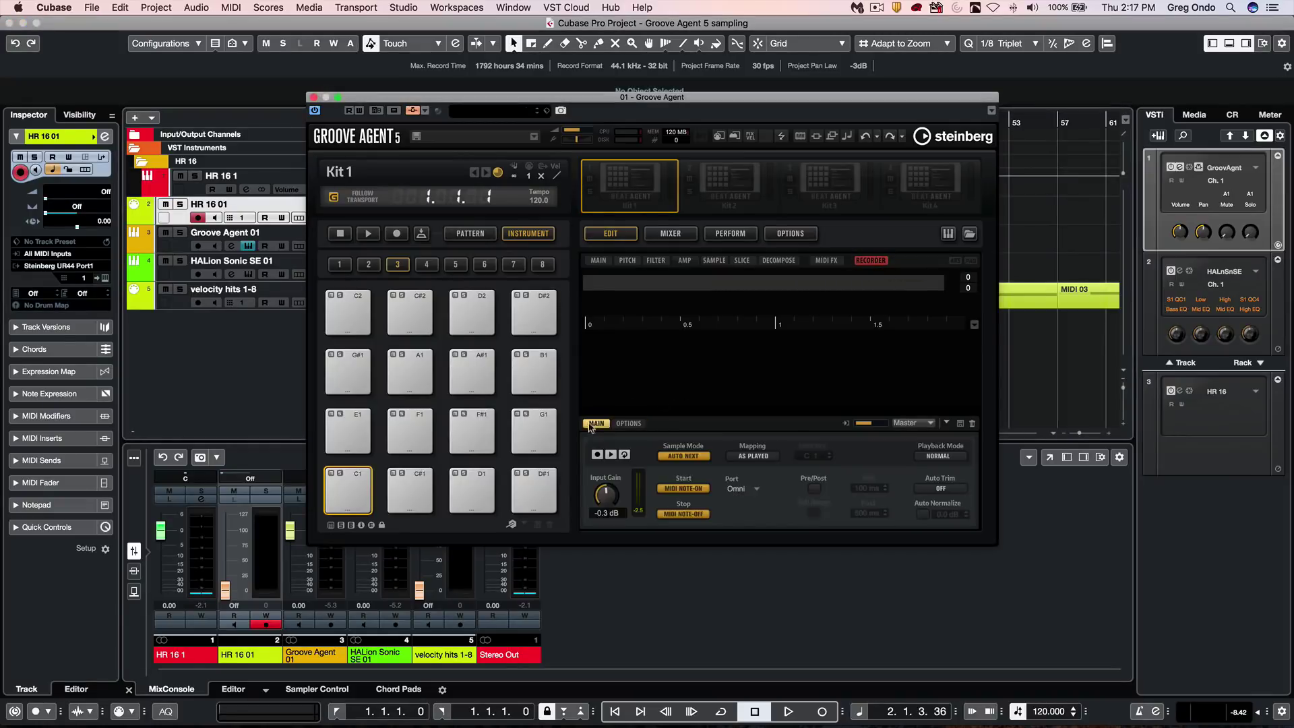
click(628, 423)
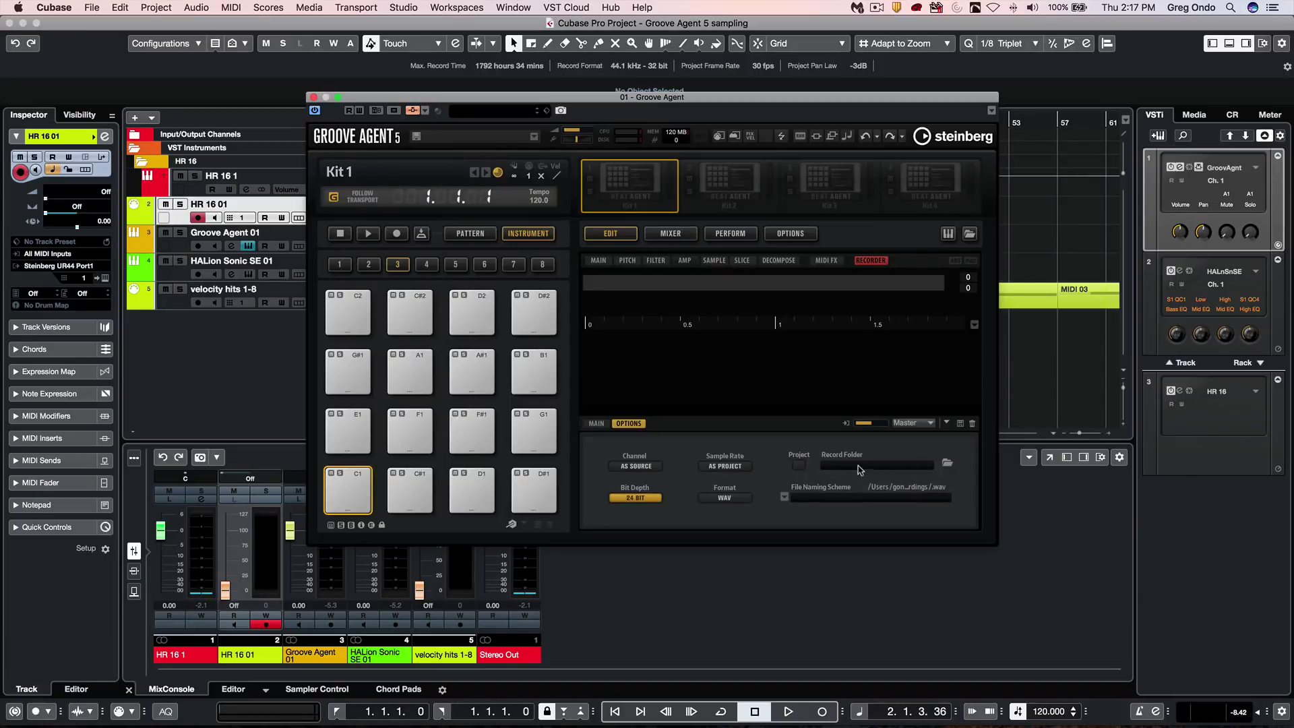
click(947, 464)
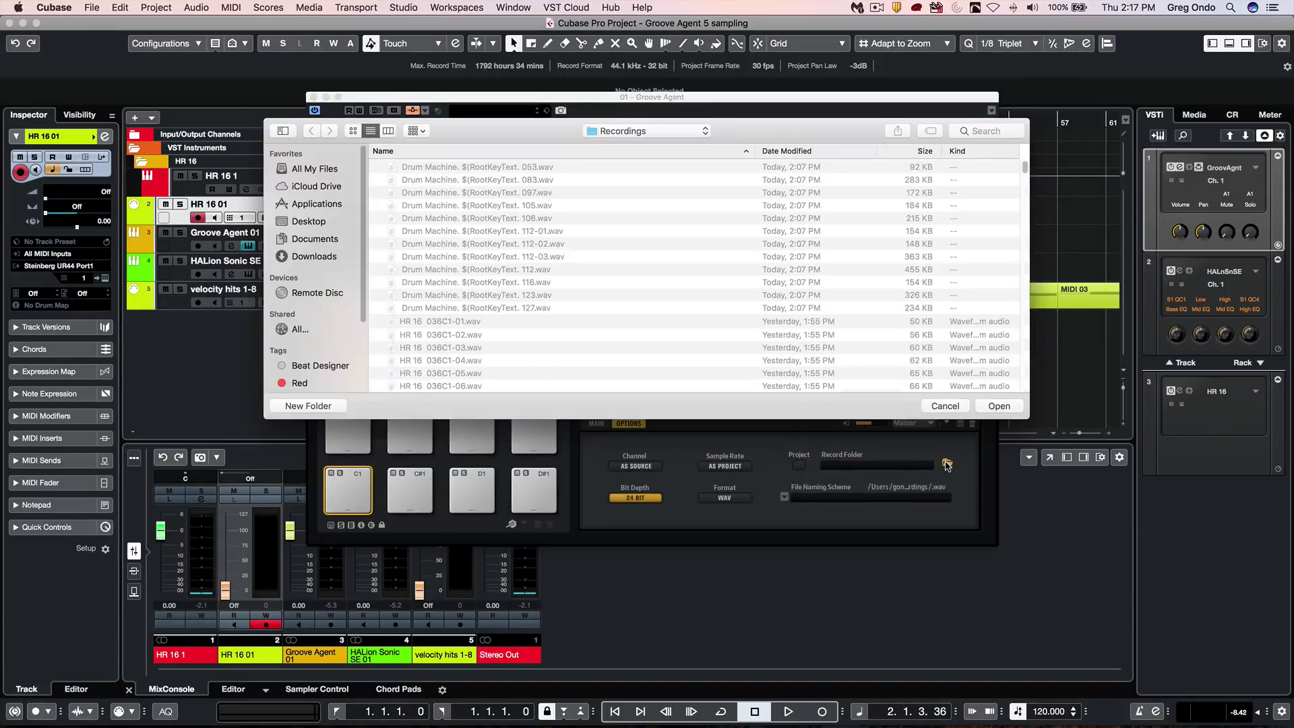
click(945, 406)
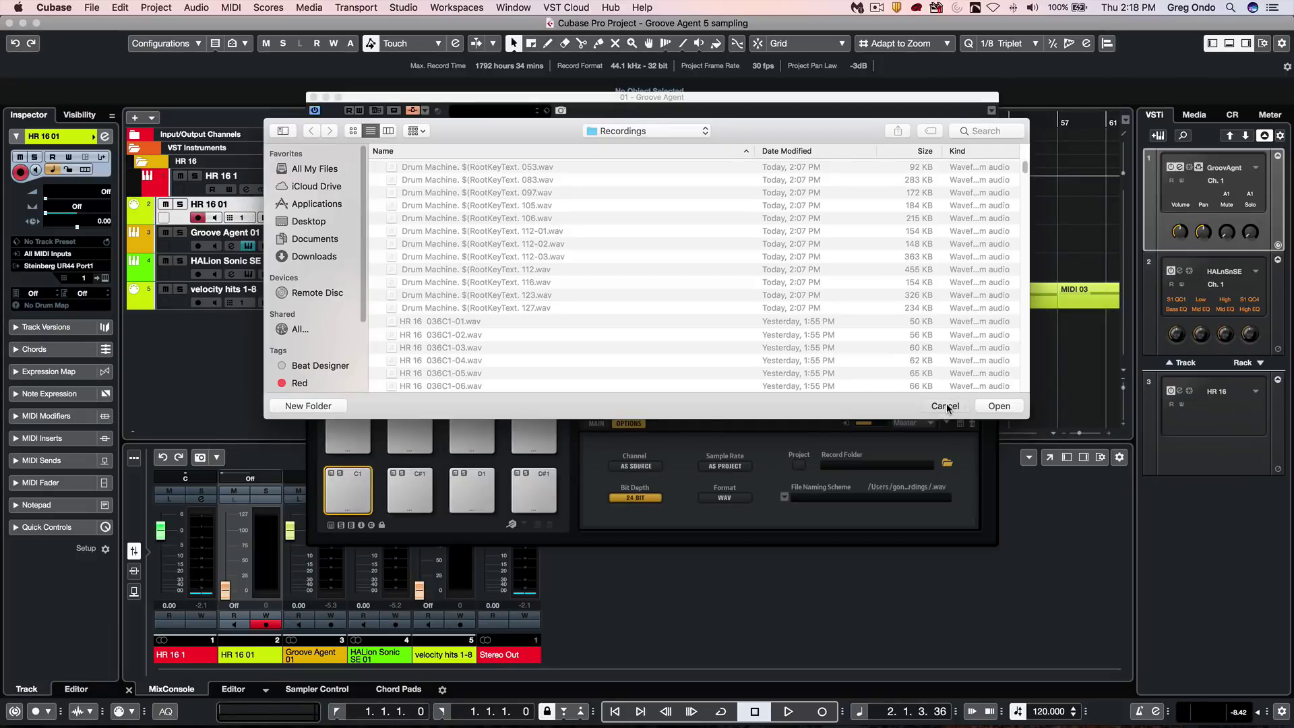
click(796, 468)
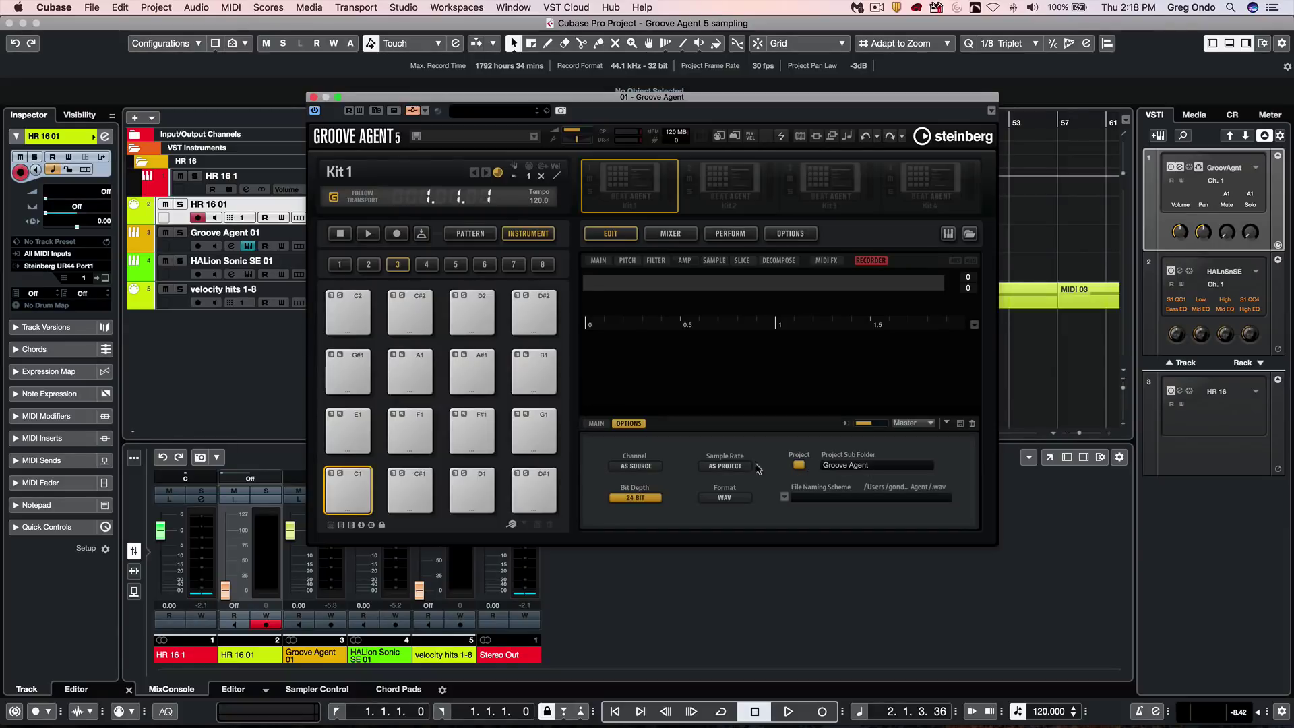
- Untick the project sub folder and set file naming to 'Drum Machie $(RootKeyText) $(Velocity)'
click(796, 466)
click(810, 494)
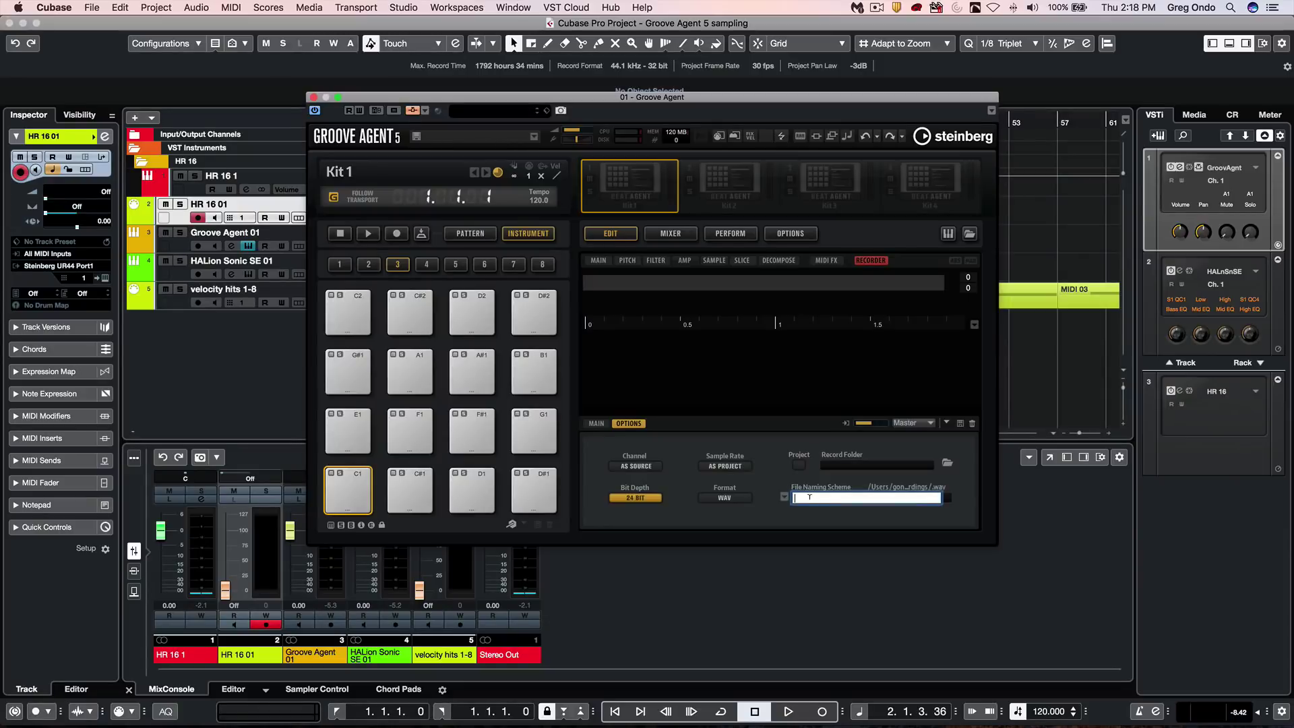
text(Drum Machie)
click(784, 497)
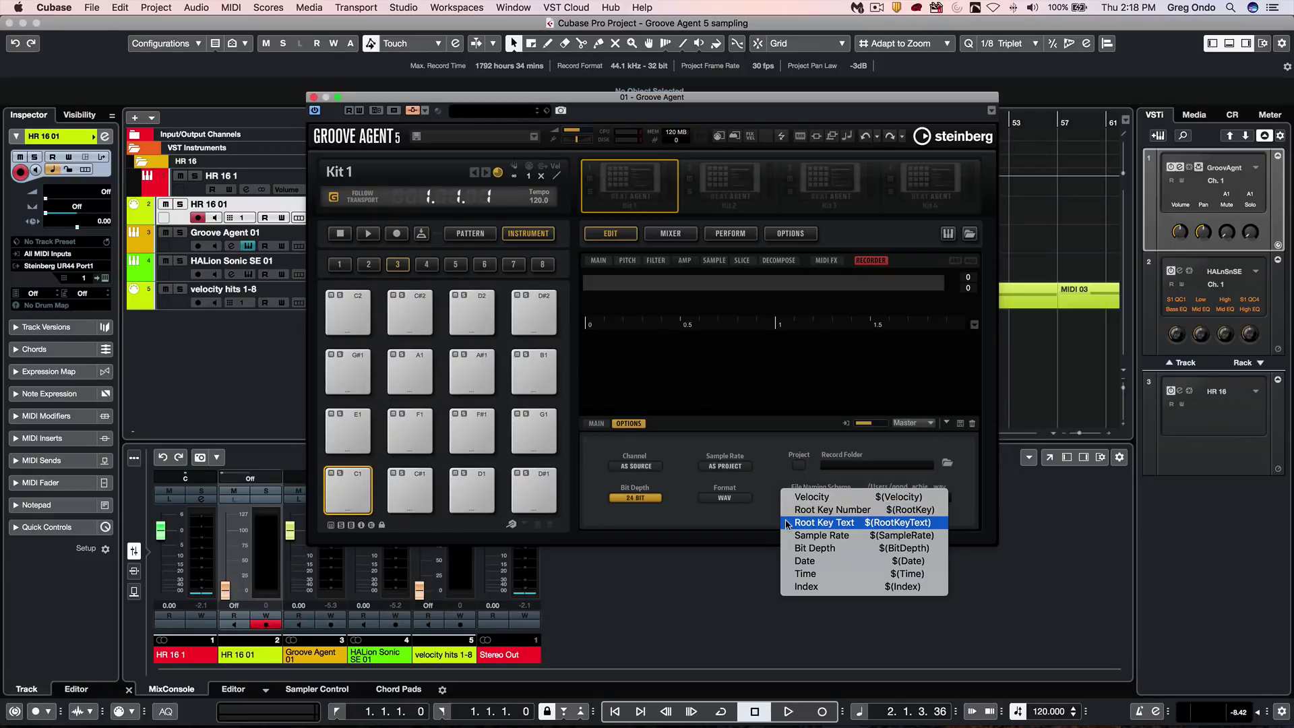
click(787, 523)
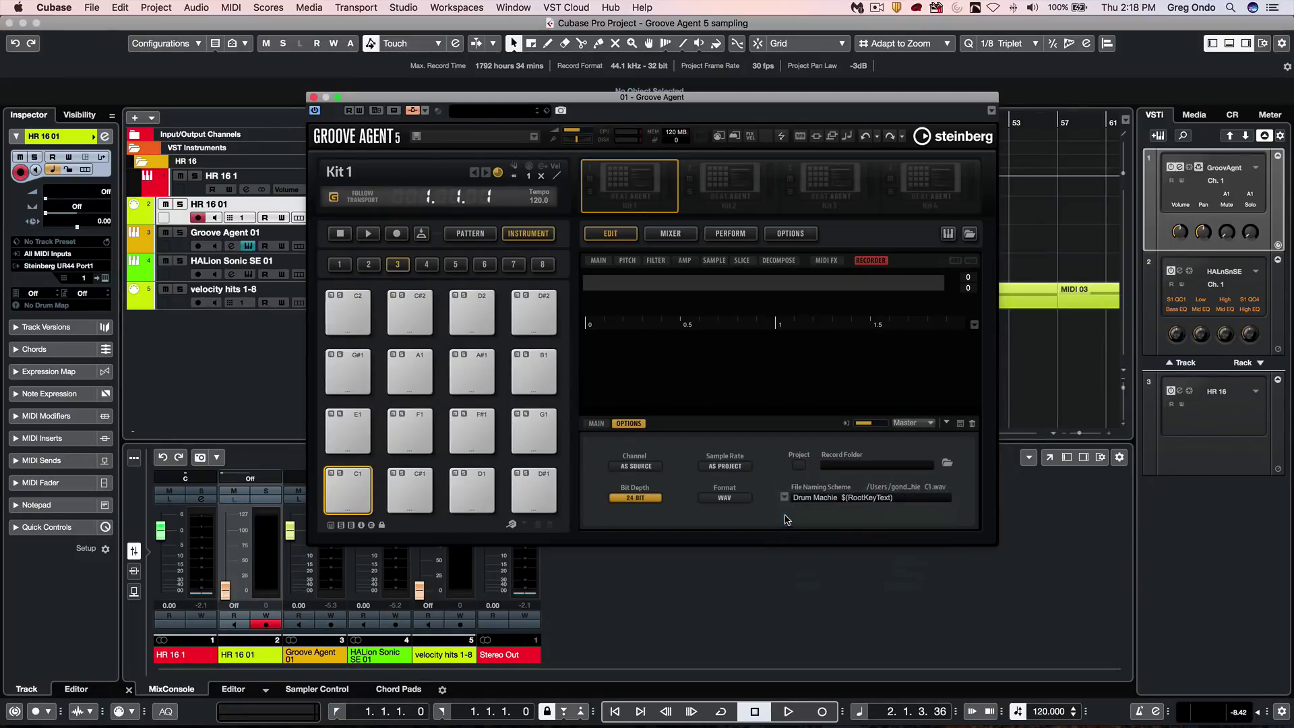
click(896, 499)
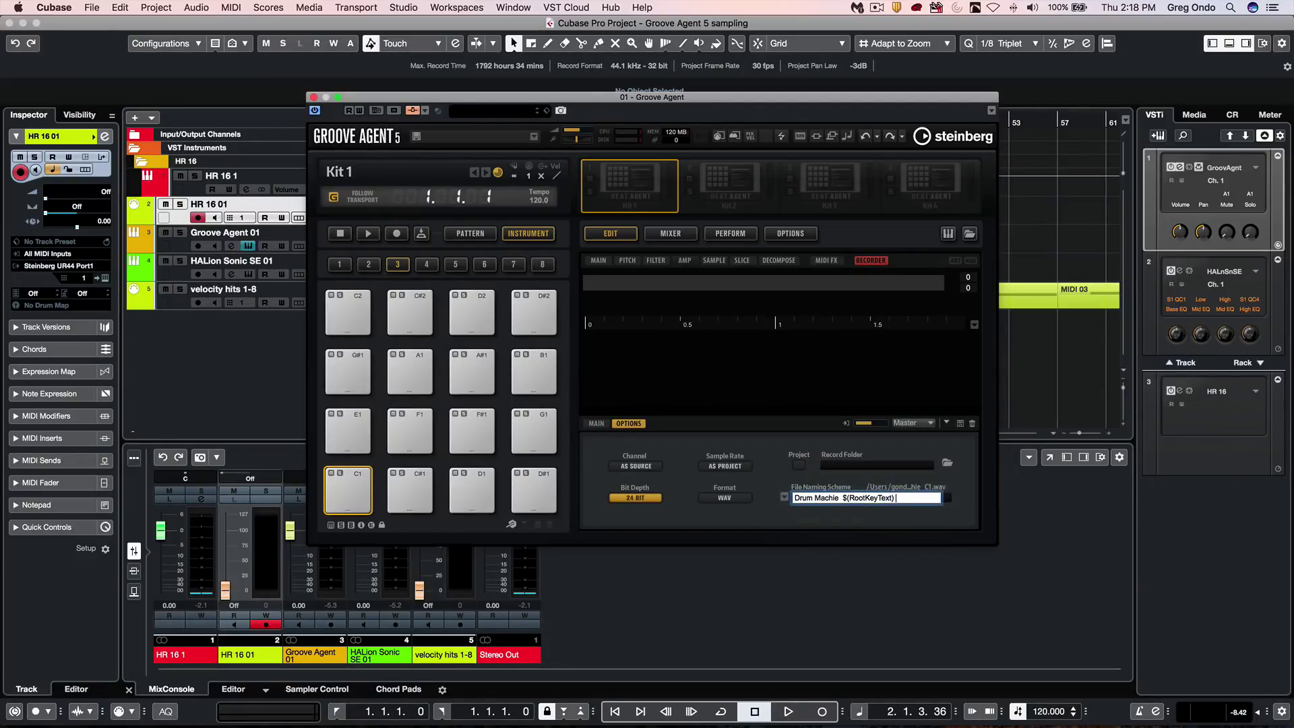
click(892, 498)
click(784, 497)
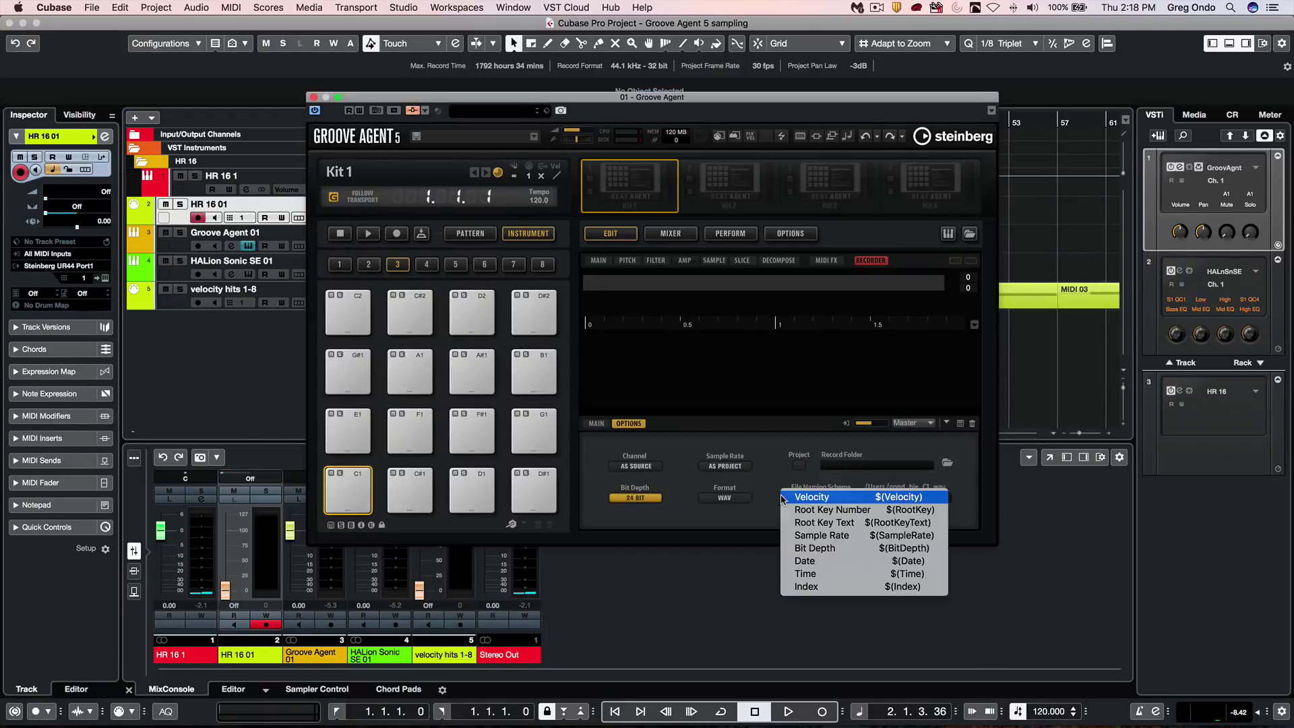
click(785, 497)
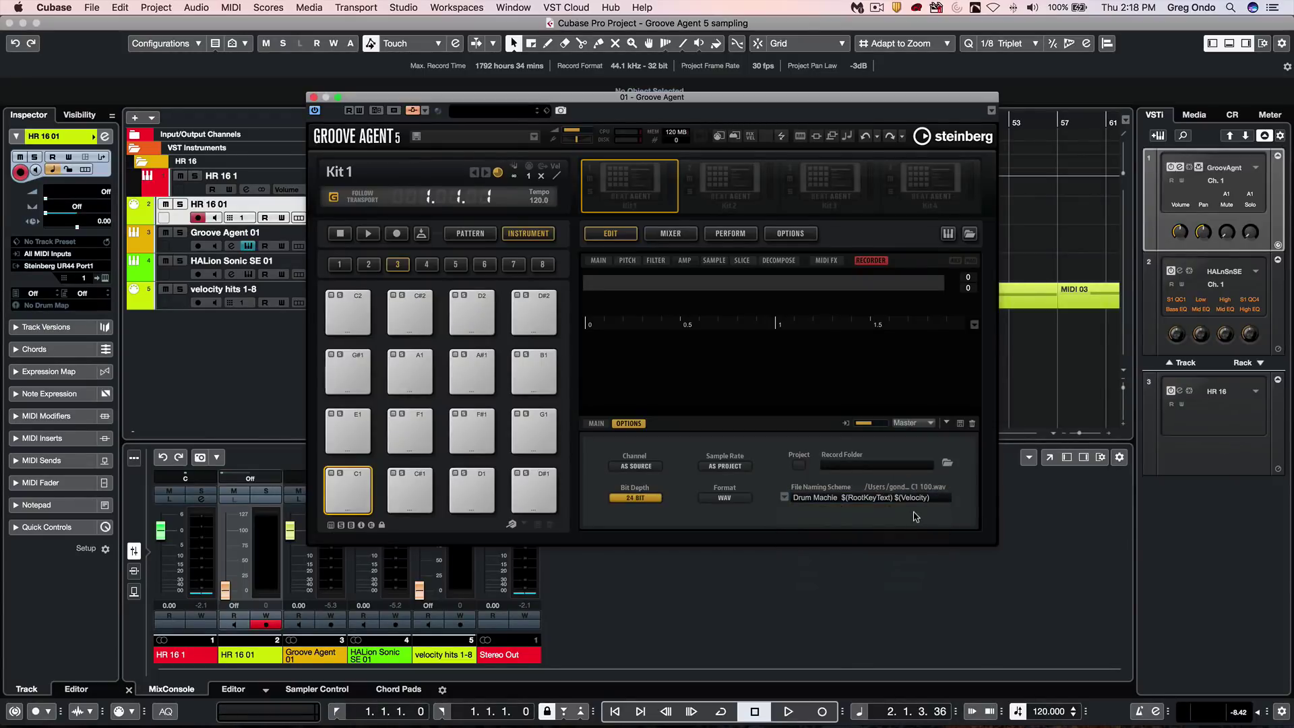
click(781, 497)
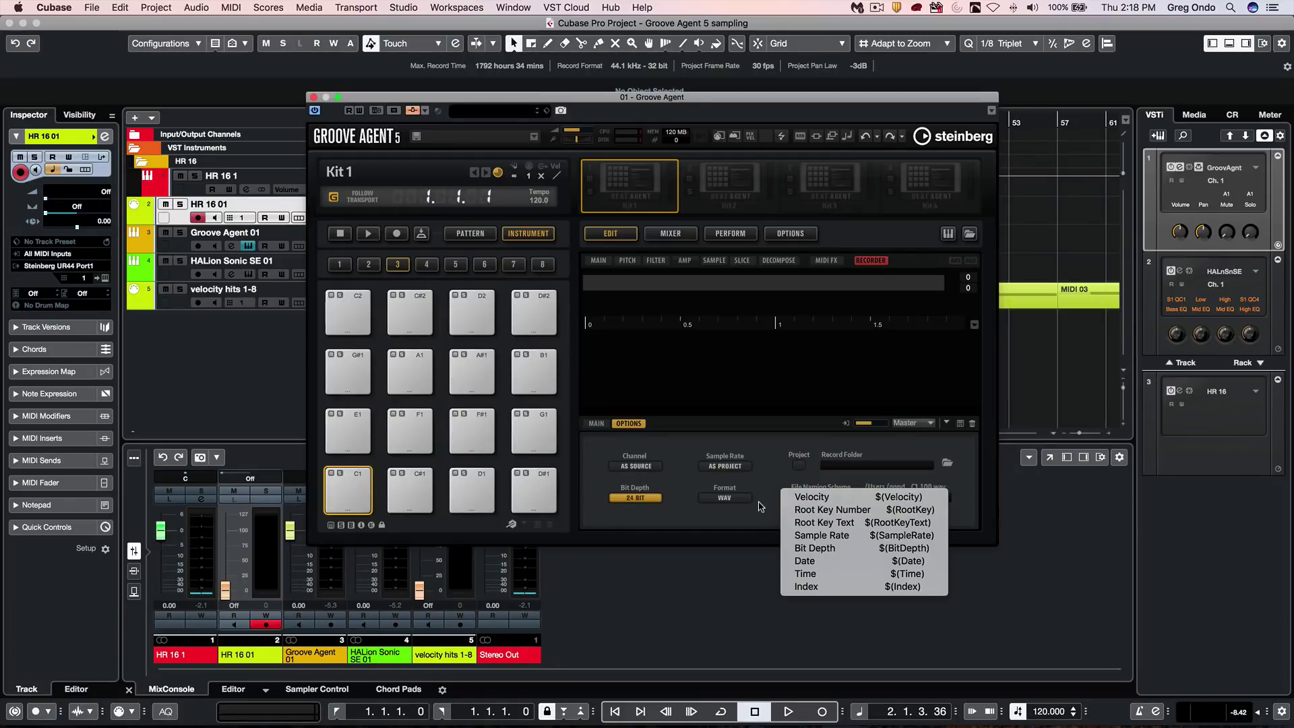
click(760, 505)
click(640, 465)
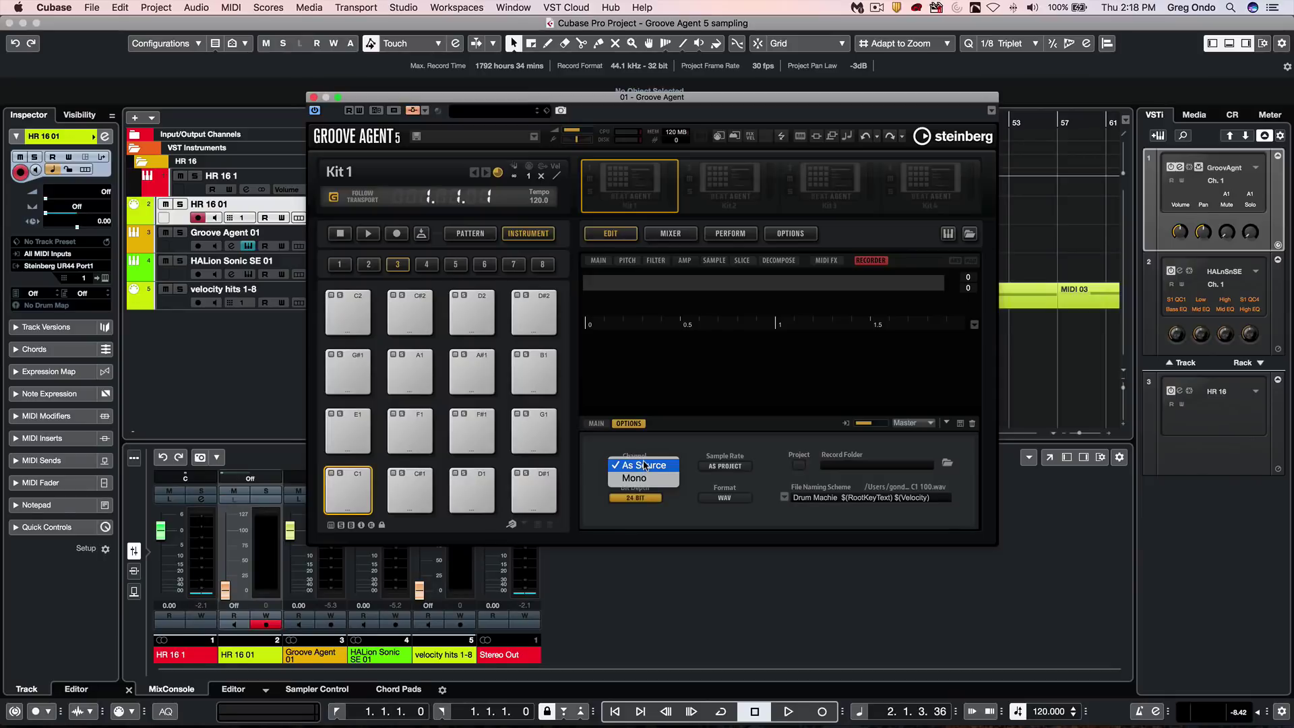
click(644, 465)
click(645, 497)
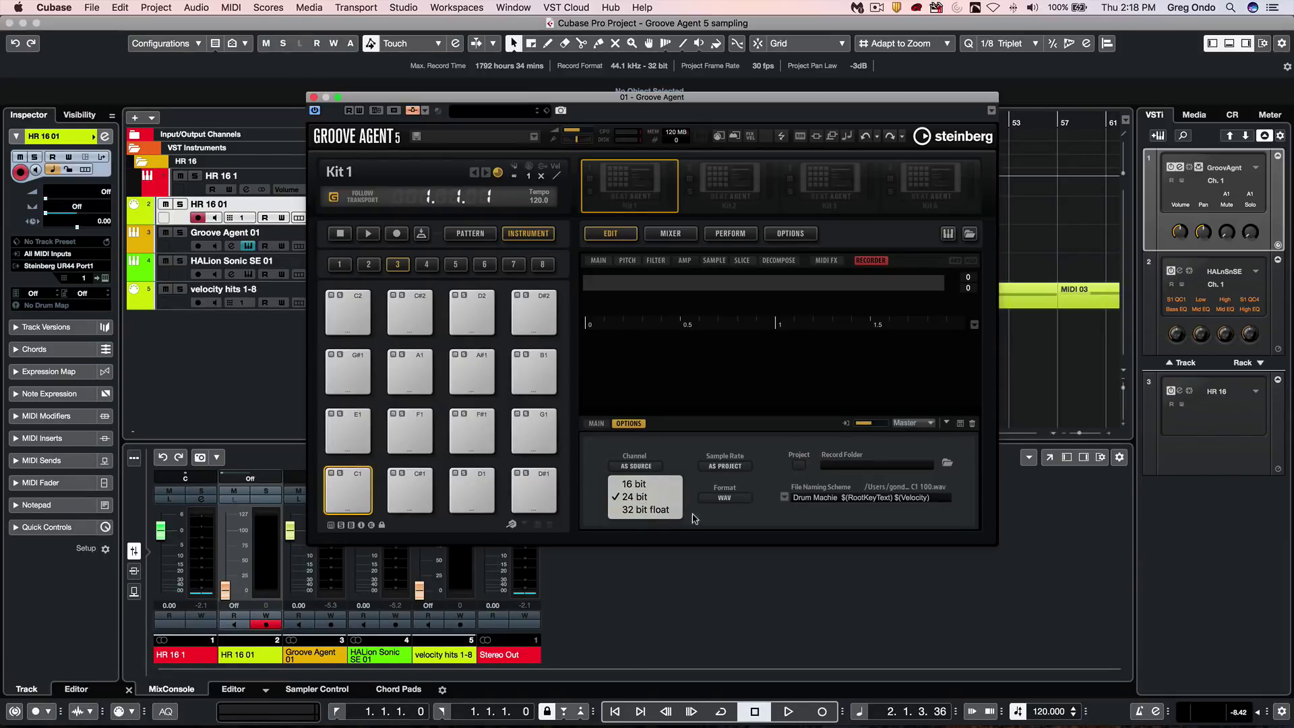
click(737, 465)
click(737, 465)
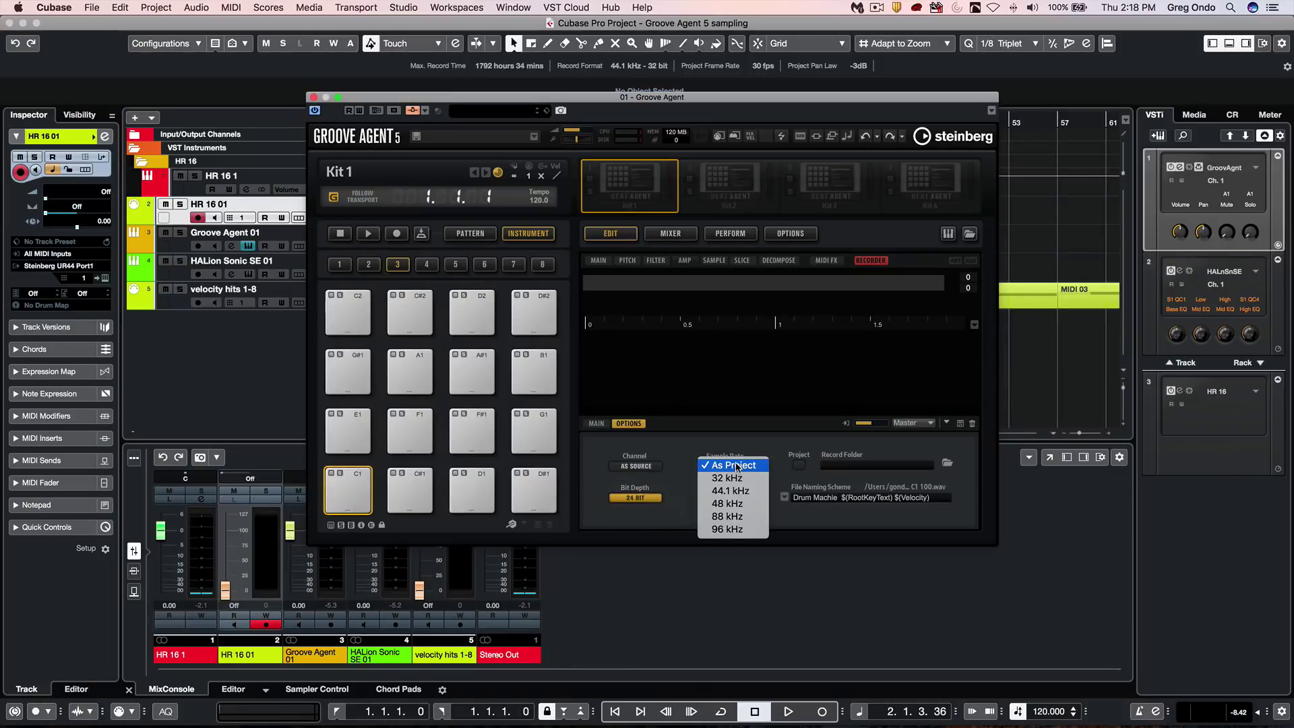
click(736, 465)
click(725, 497)
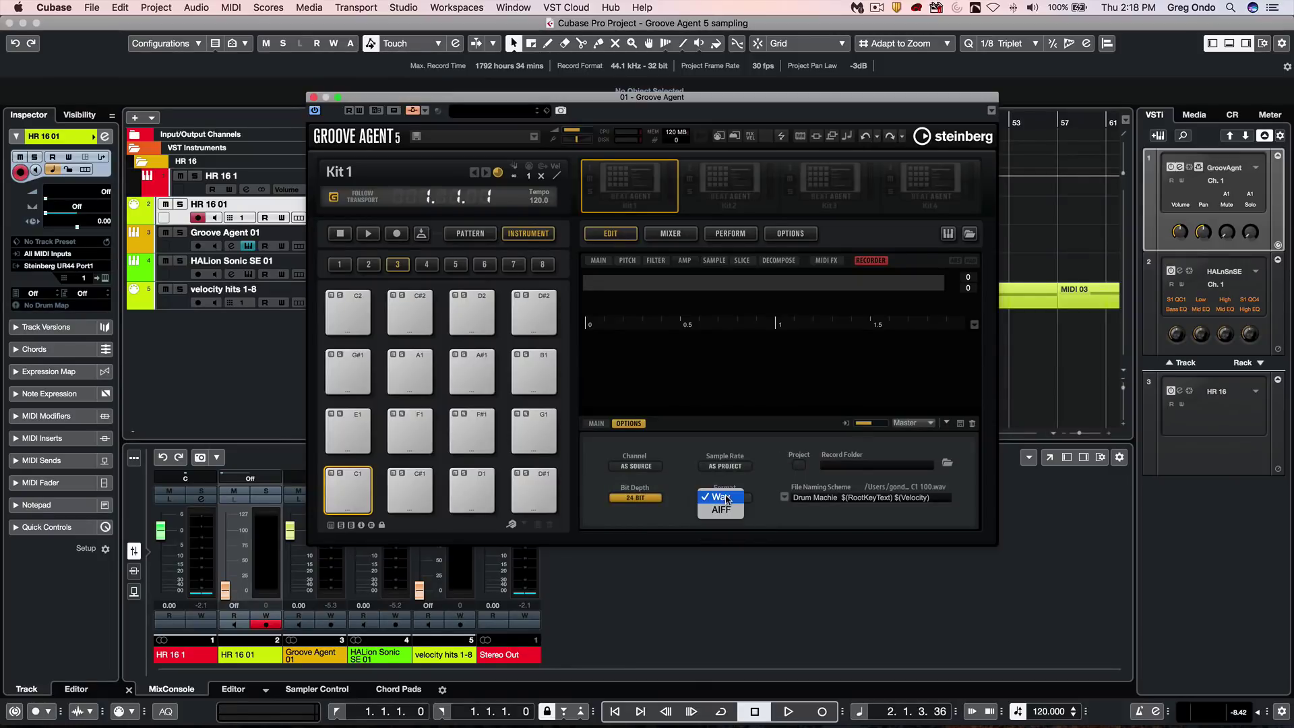
click(677, 479)
- On the MAIN recorder page, keep Sample Mode at Auto Next and Mapping at As Played
click(594, 425)
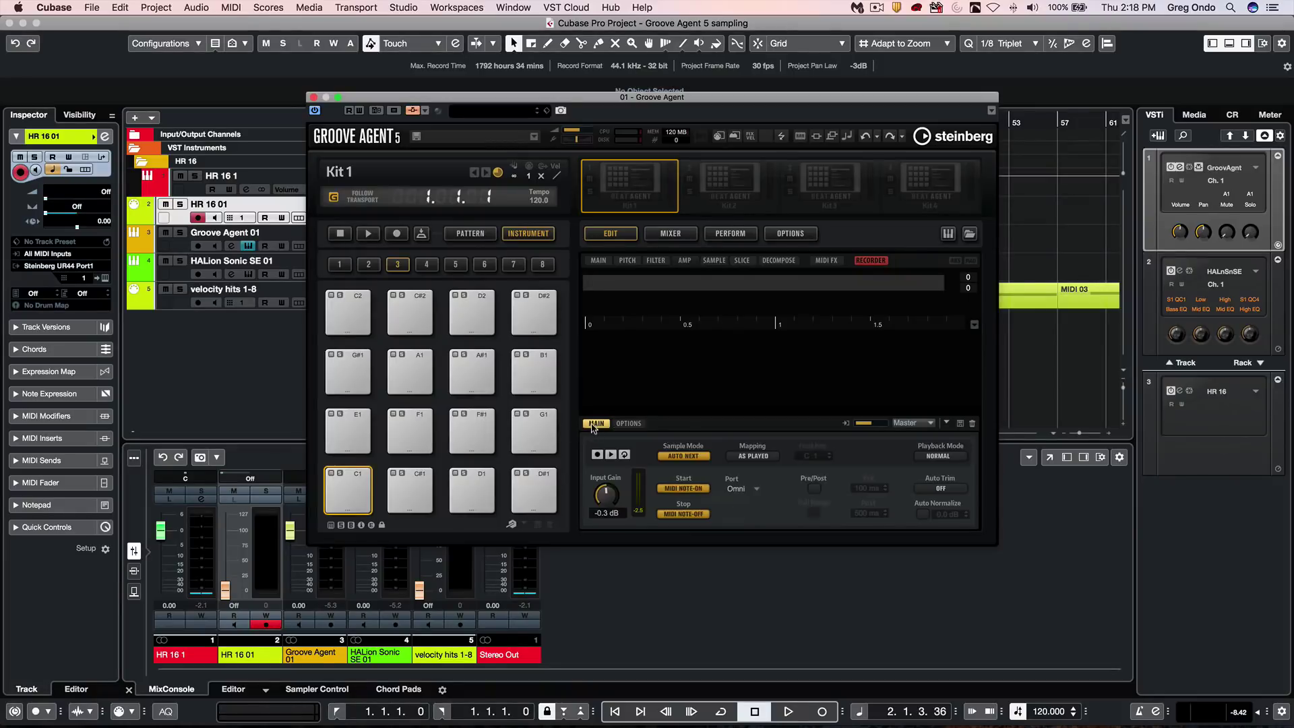
click(691, 457)
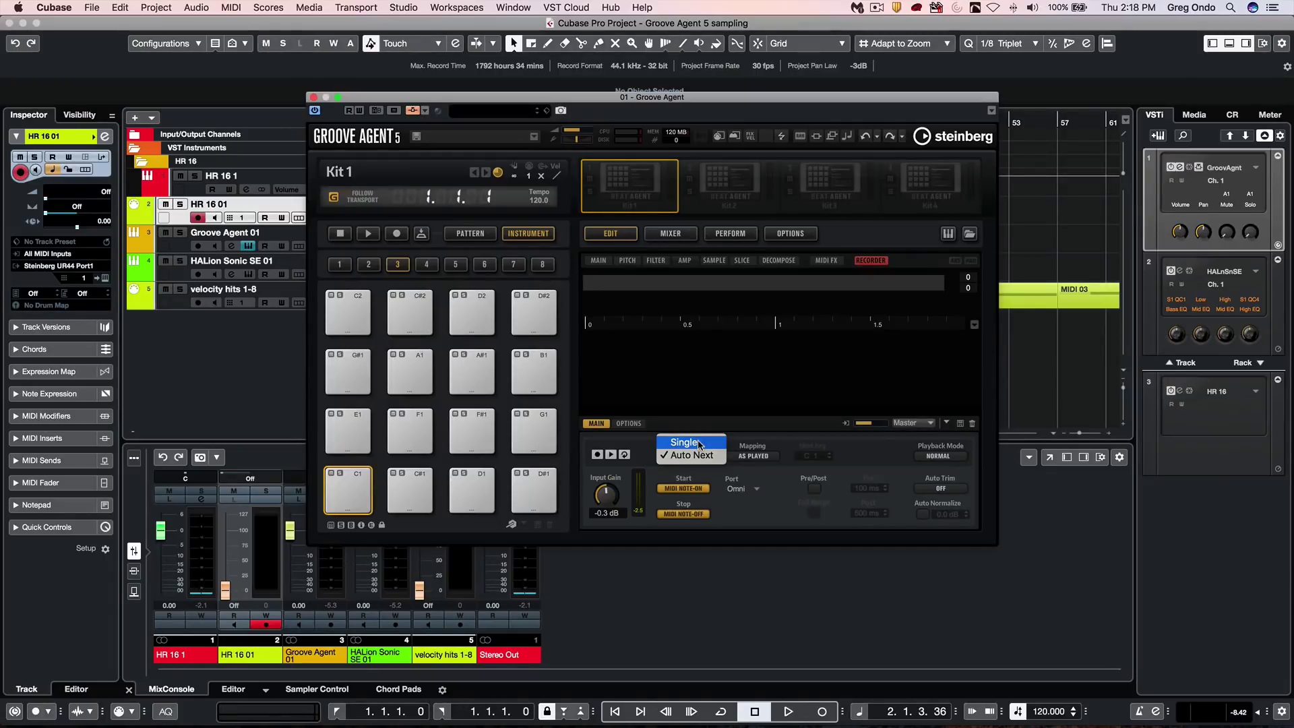
click(699, 456)
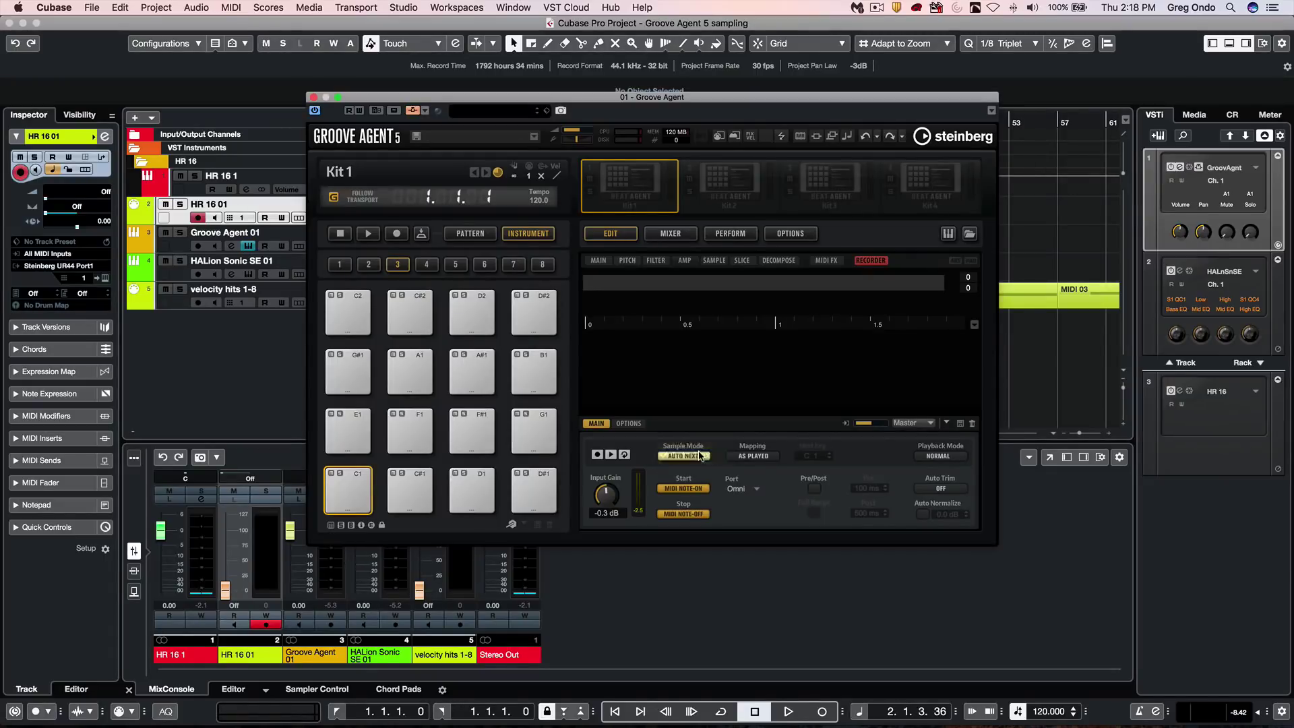
click(763, 457)
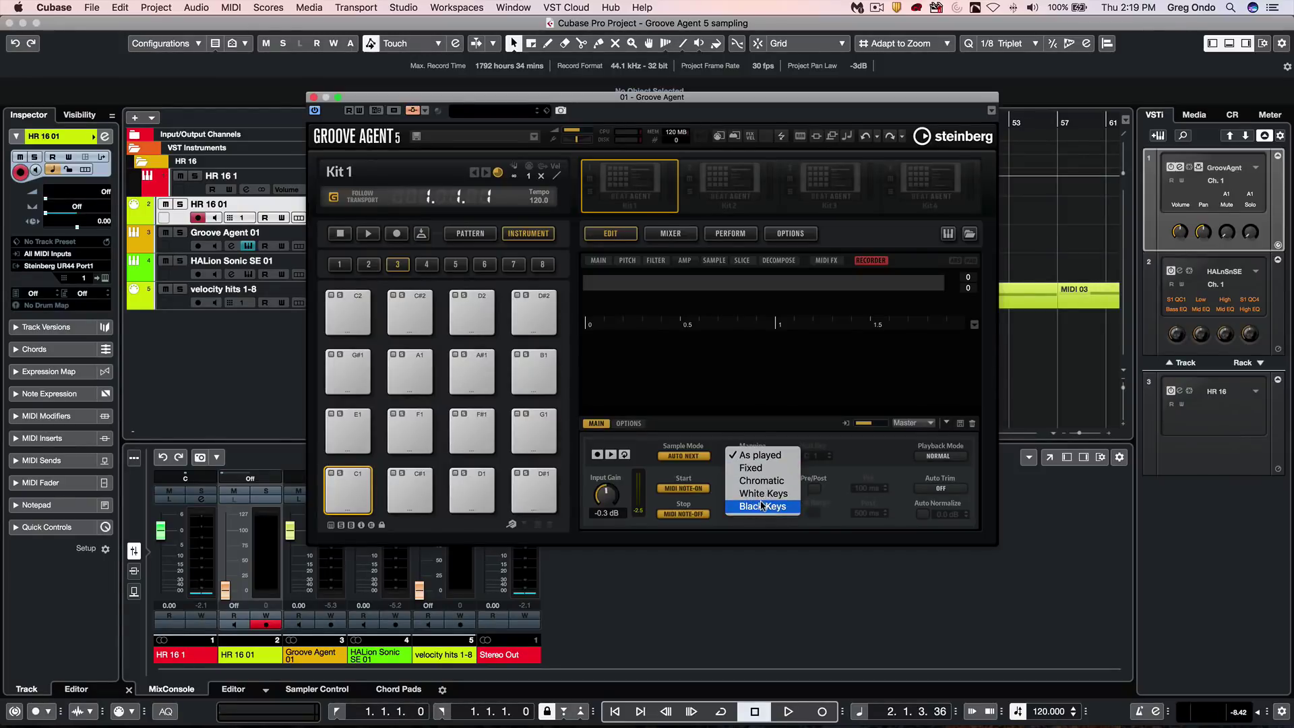
click(747, 406)
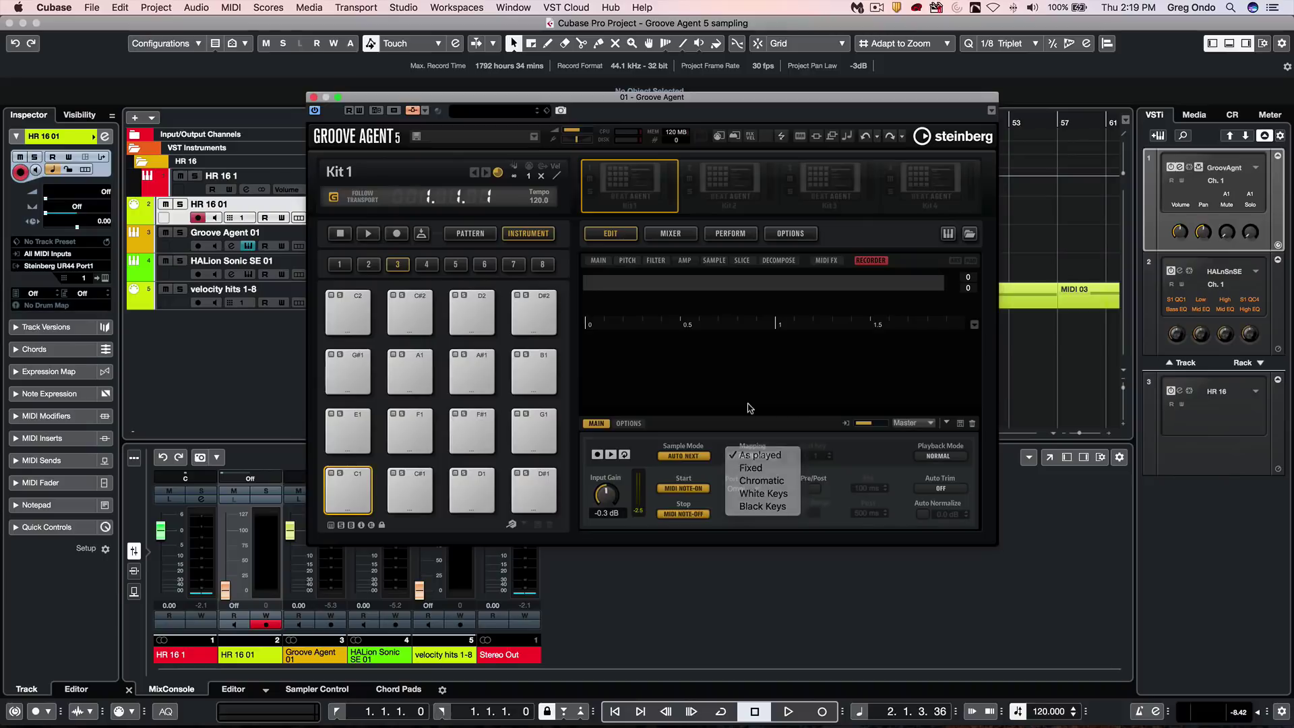
- Set the recorder to start on MIDI Note-On and stop on MIDI Note-Off
click(683, 488)
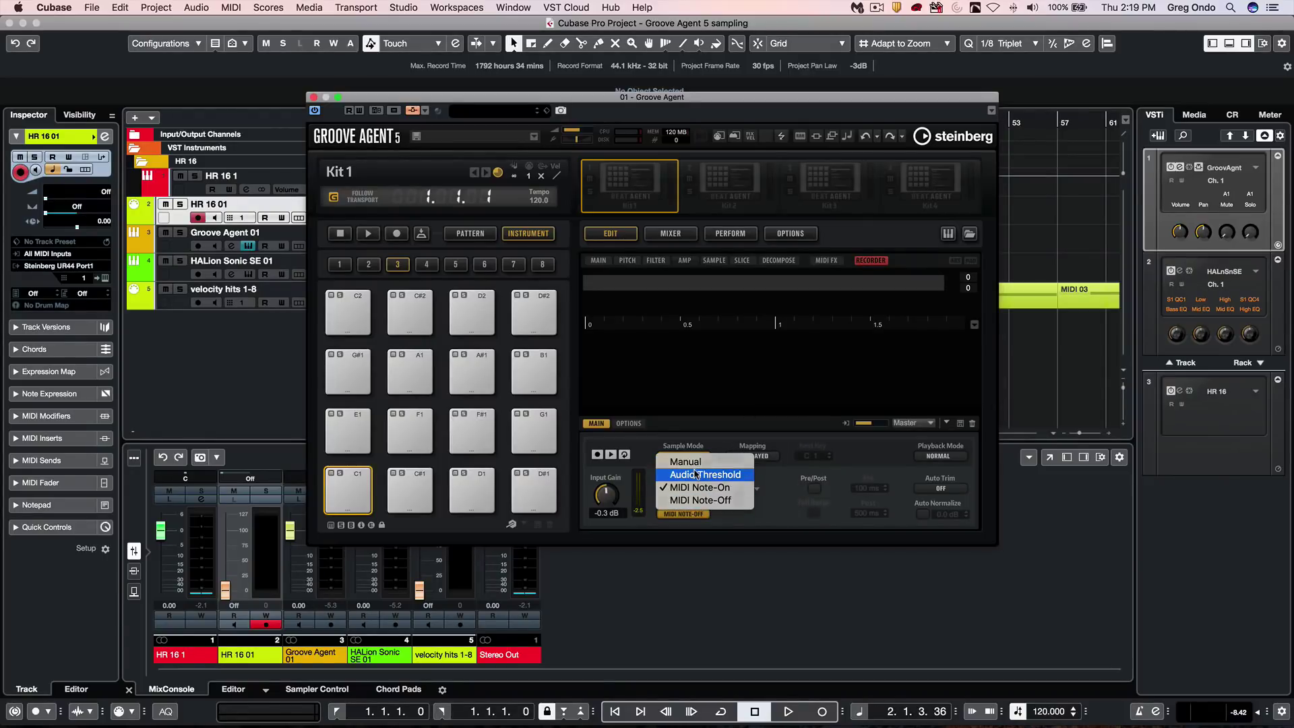
click(696, 475)
click(691, 489)
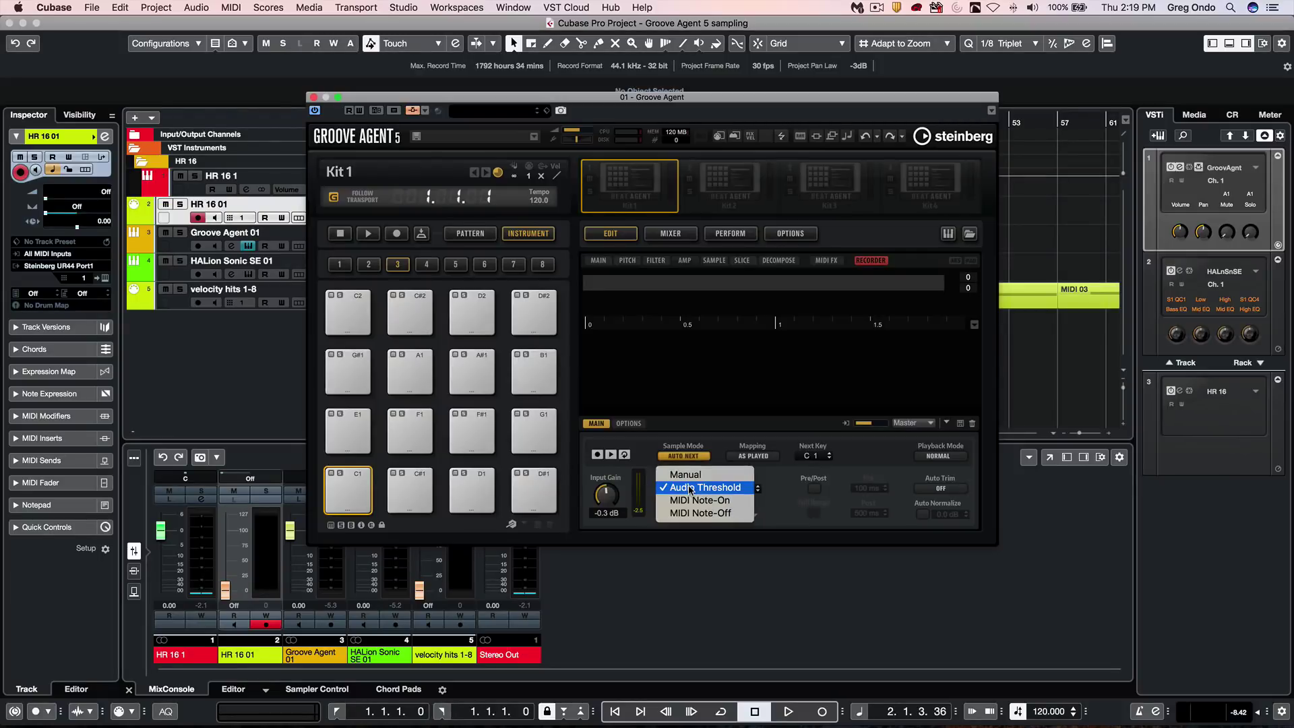
click(694, 500)
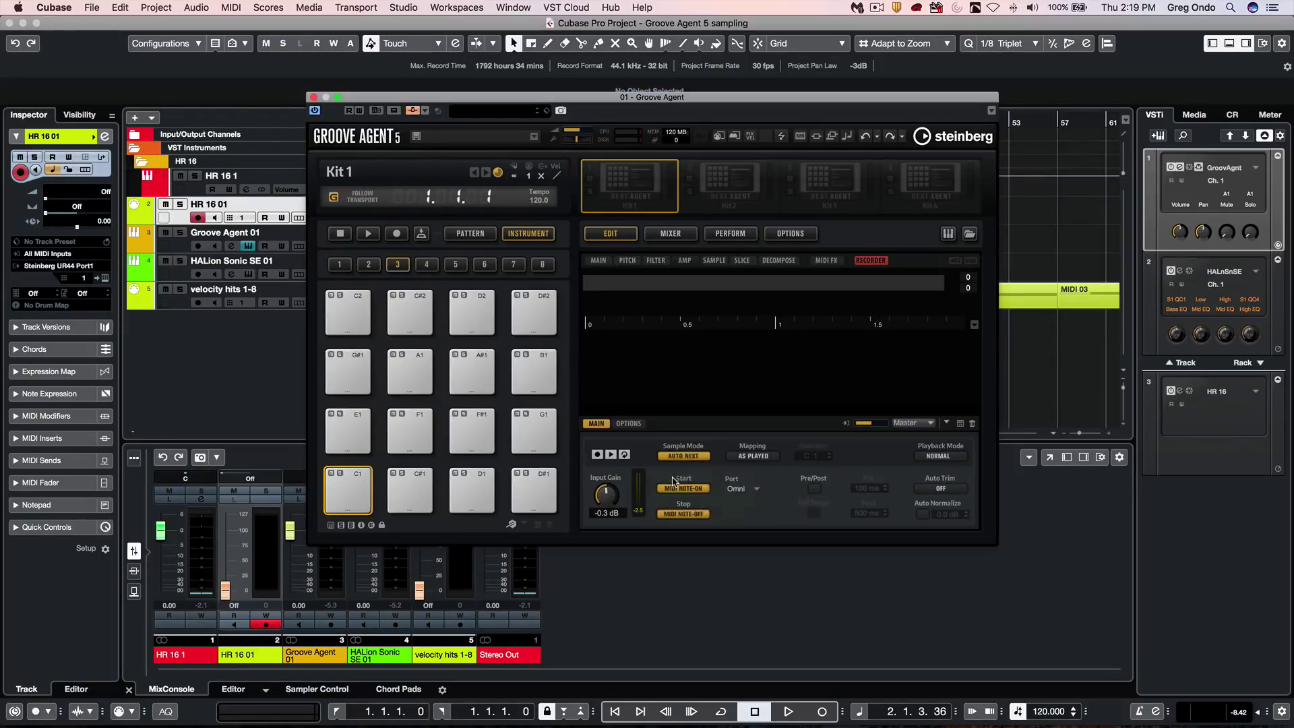
click(688, 488)
click(692, 488)
click(685, 513)
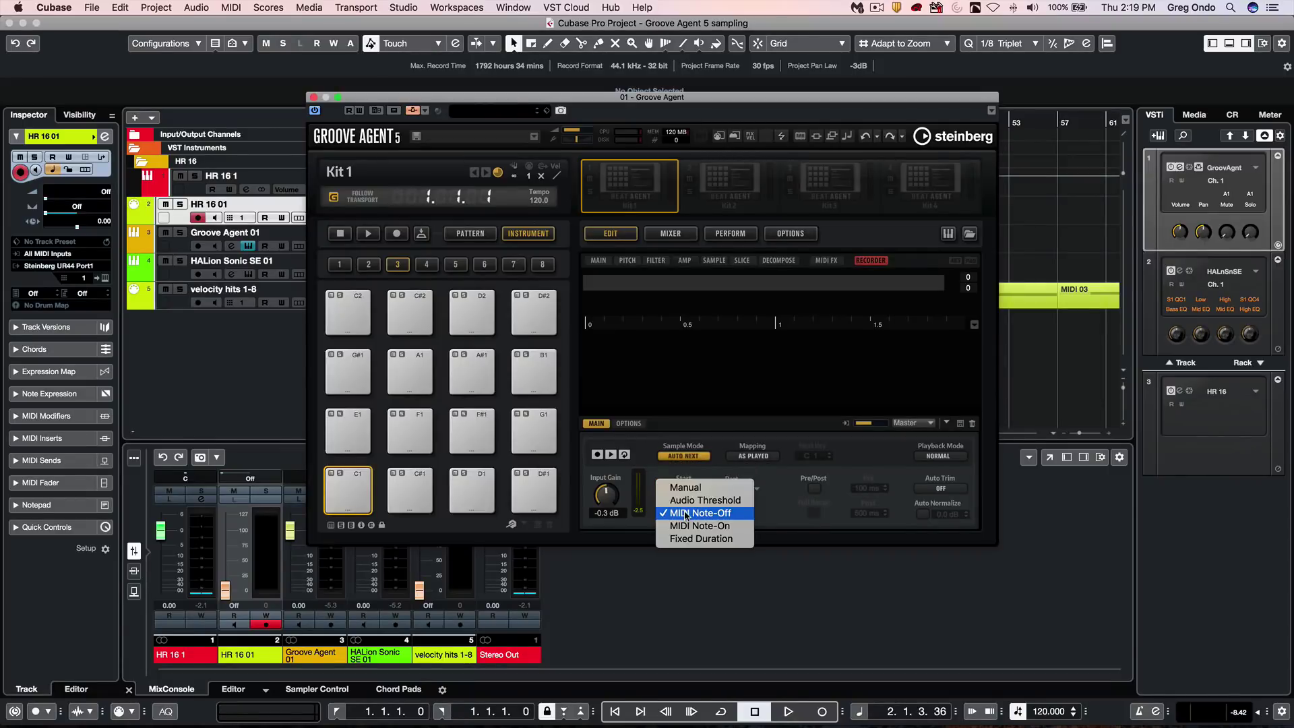
click(685, 514)
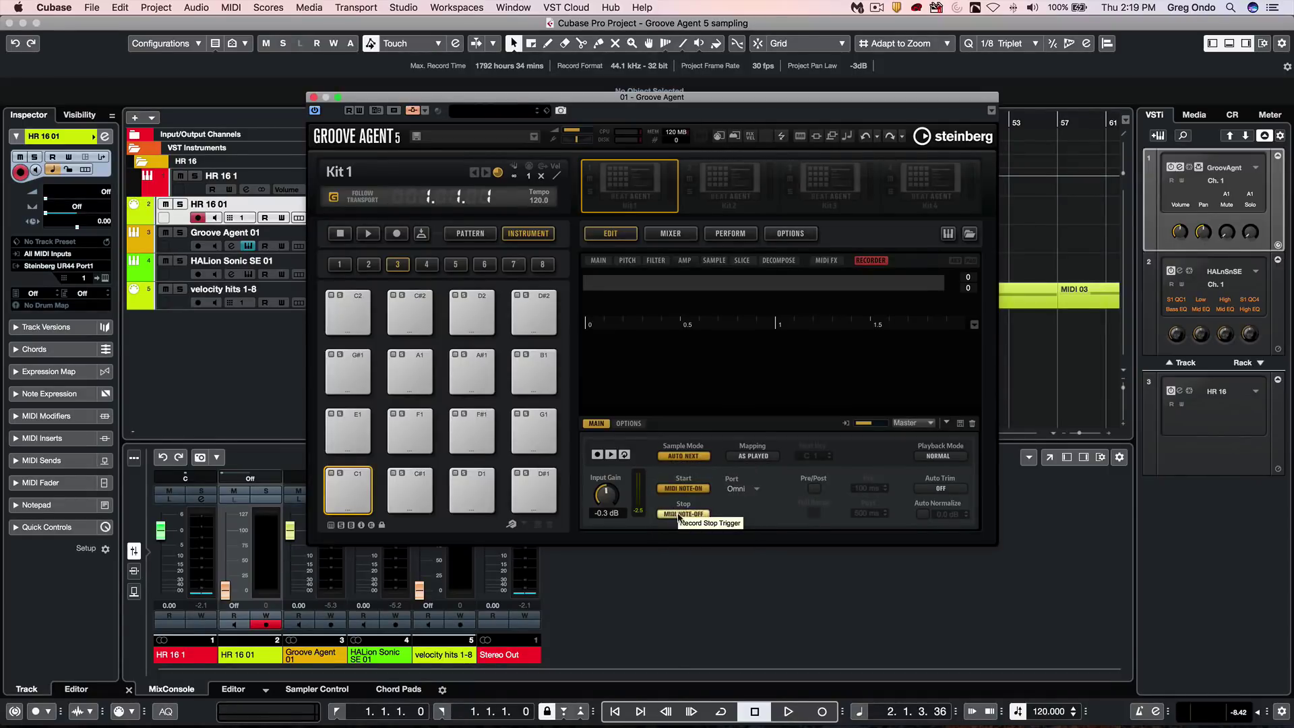
- Arm the Recorder and the Groove Agent 01 track, then sample HR 16 hits onto pads from C1
click(597, 456)
click(197, 246)
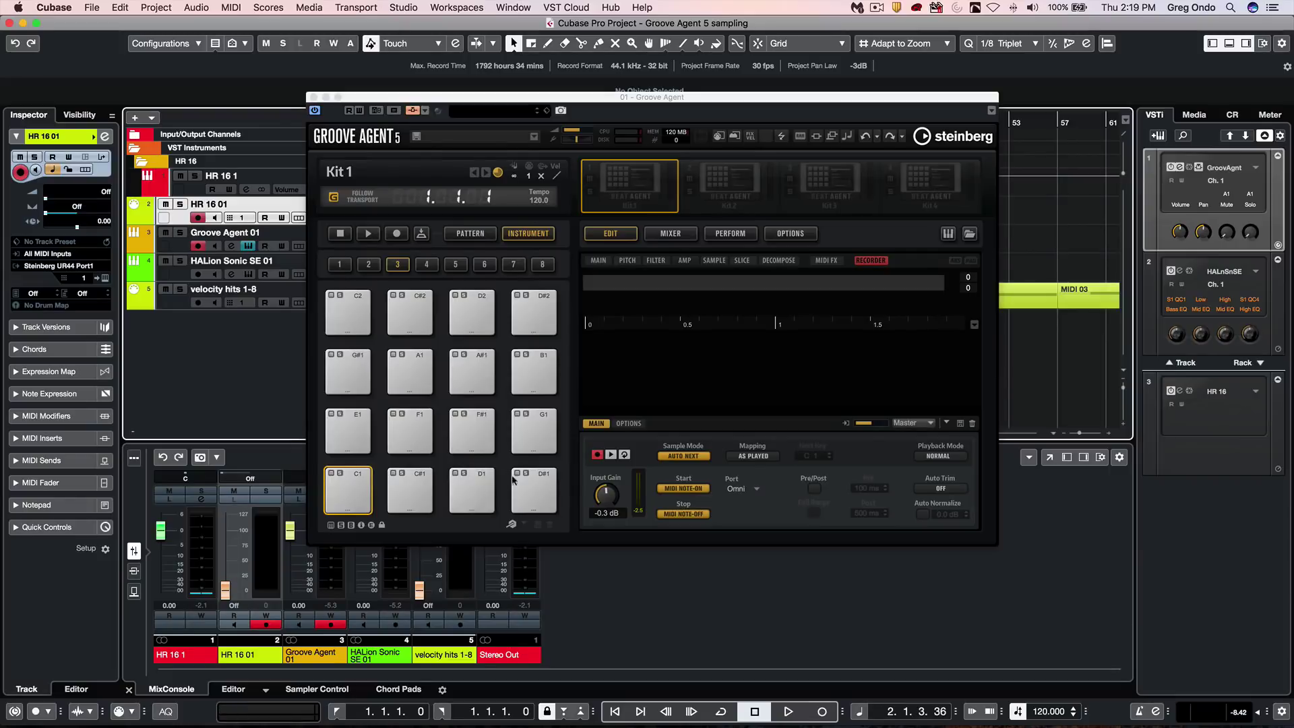
click(349, 496)
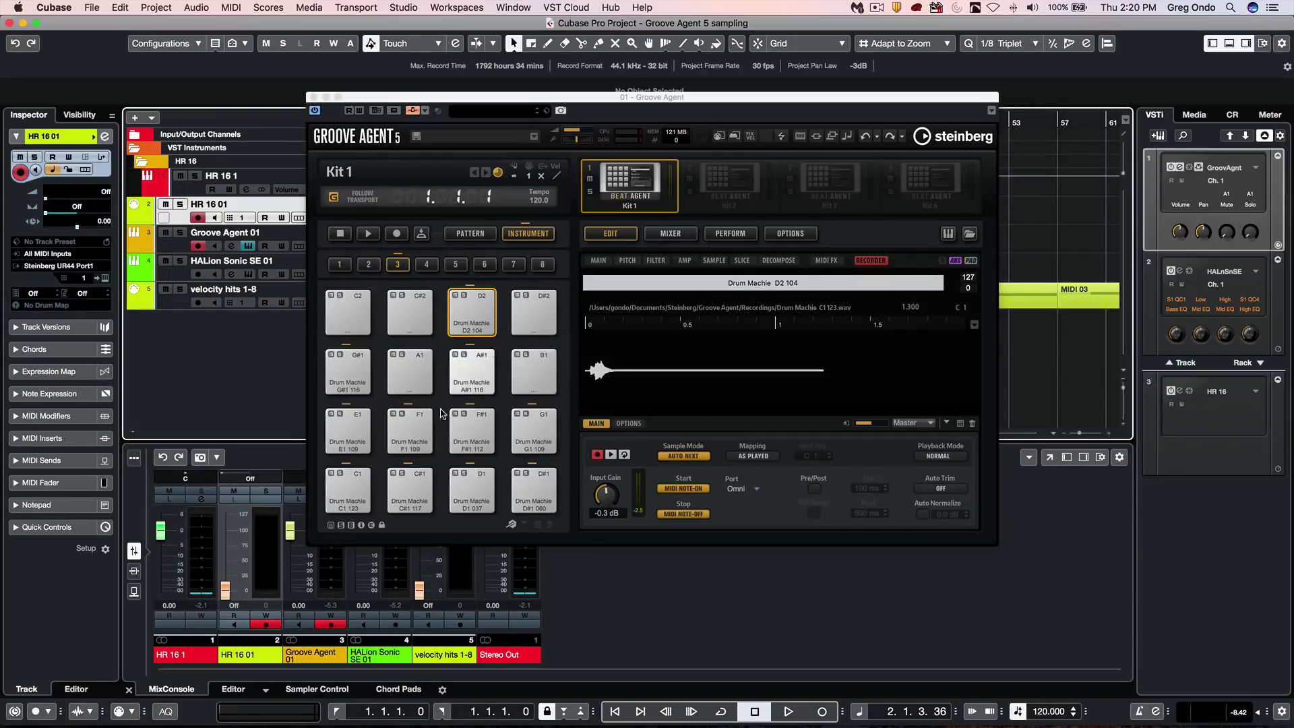
- Reset all pads and replace the HR 16 1 side-chain input with HALion Sonic SE 01
right_click(354, 478)
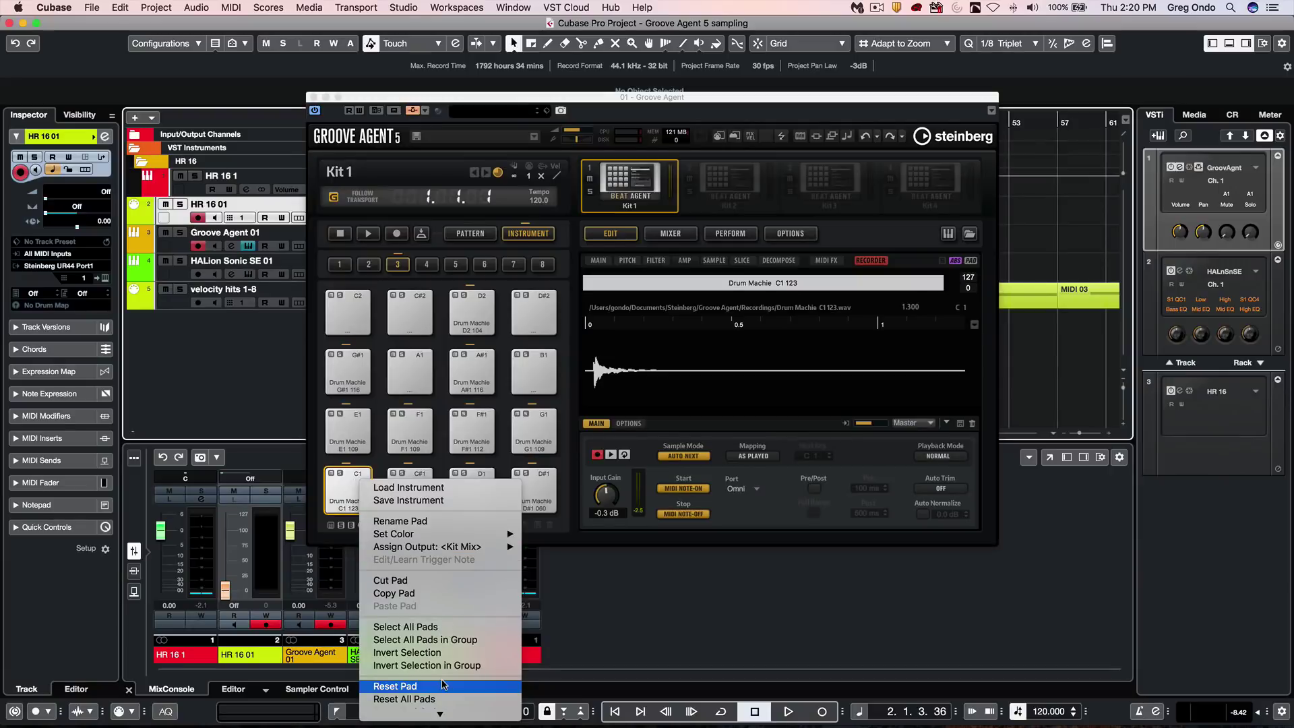
click(441, 701)
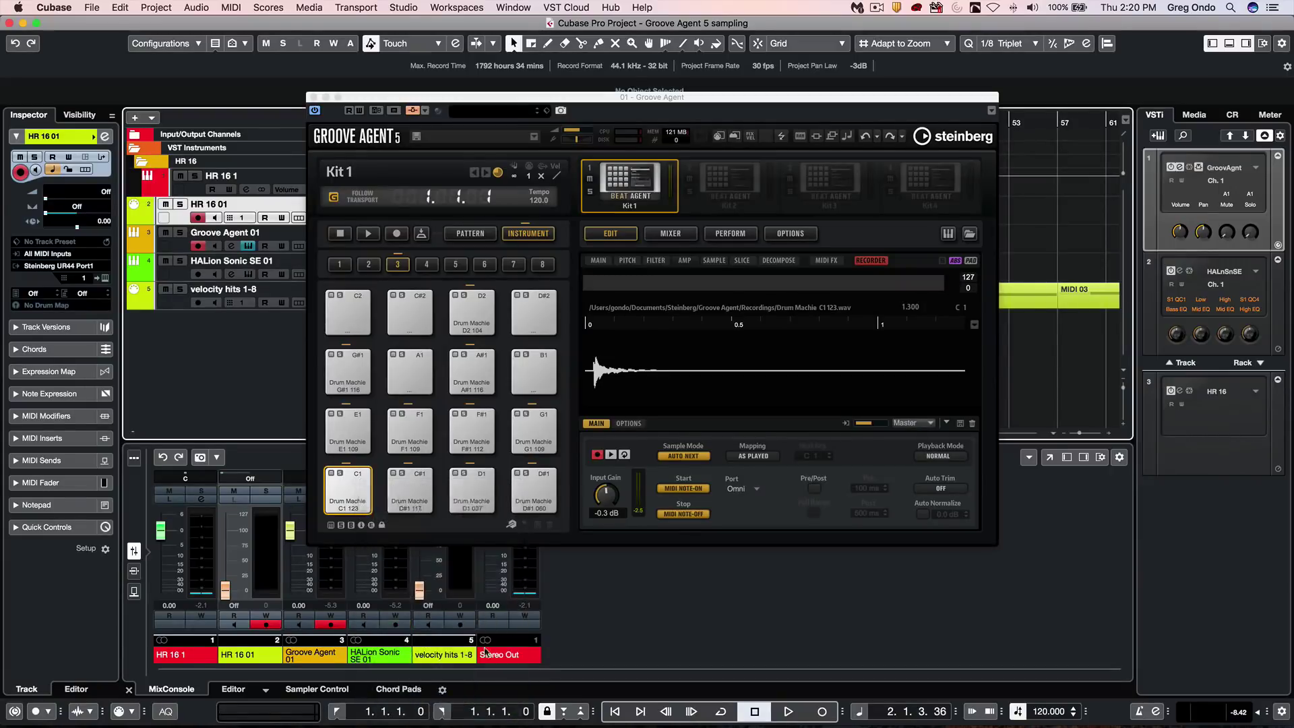
click(415, 111)
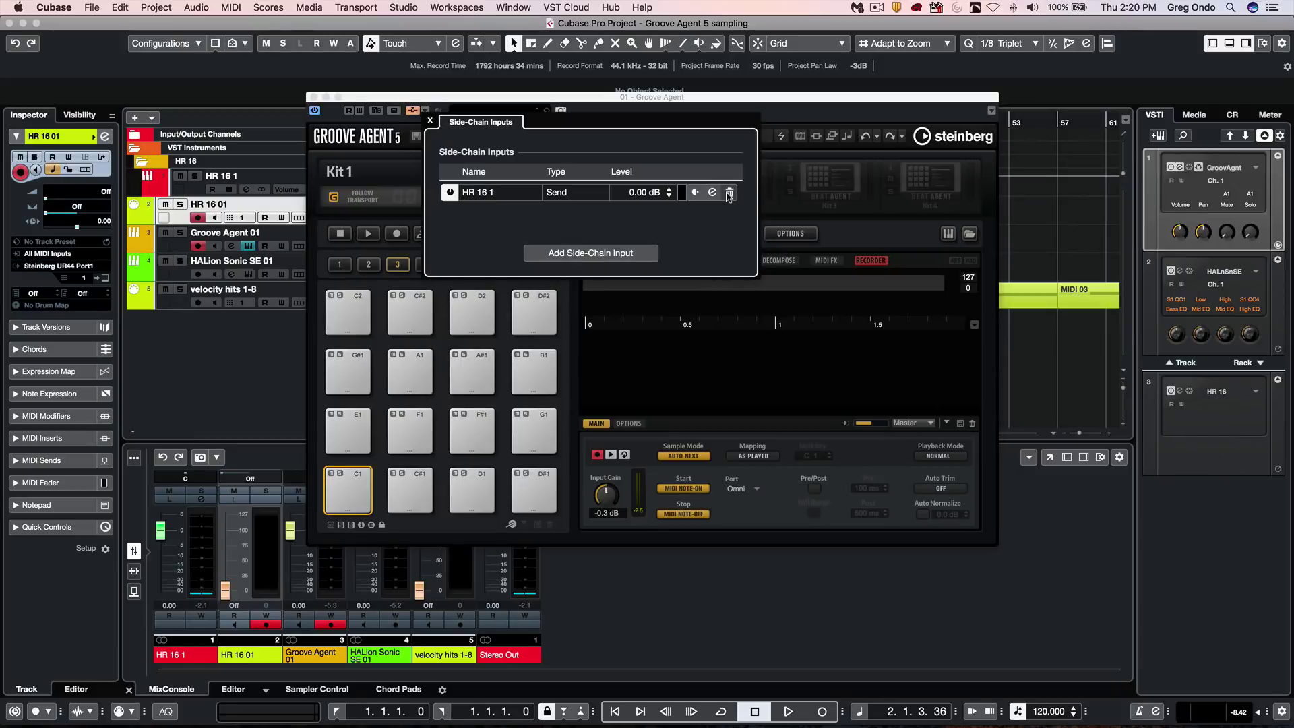
click(595, 252)
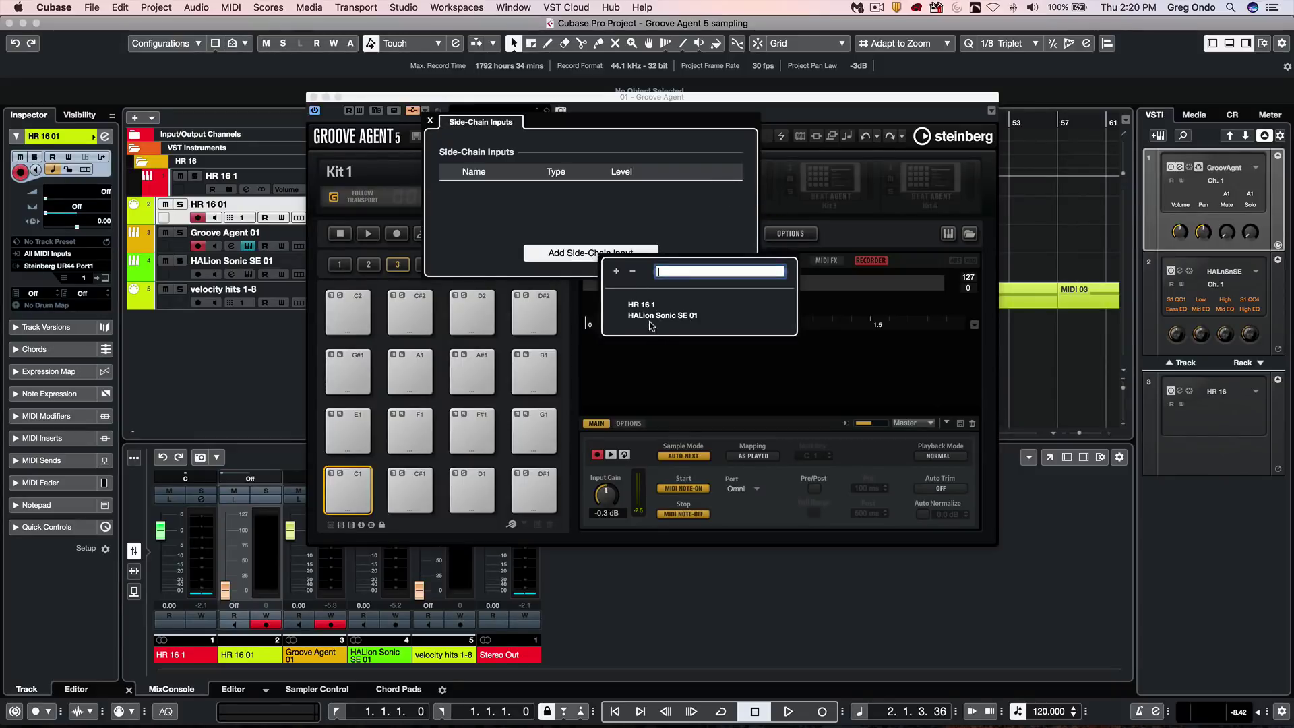
click(651, 317)
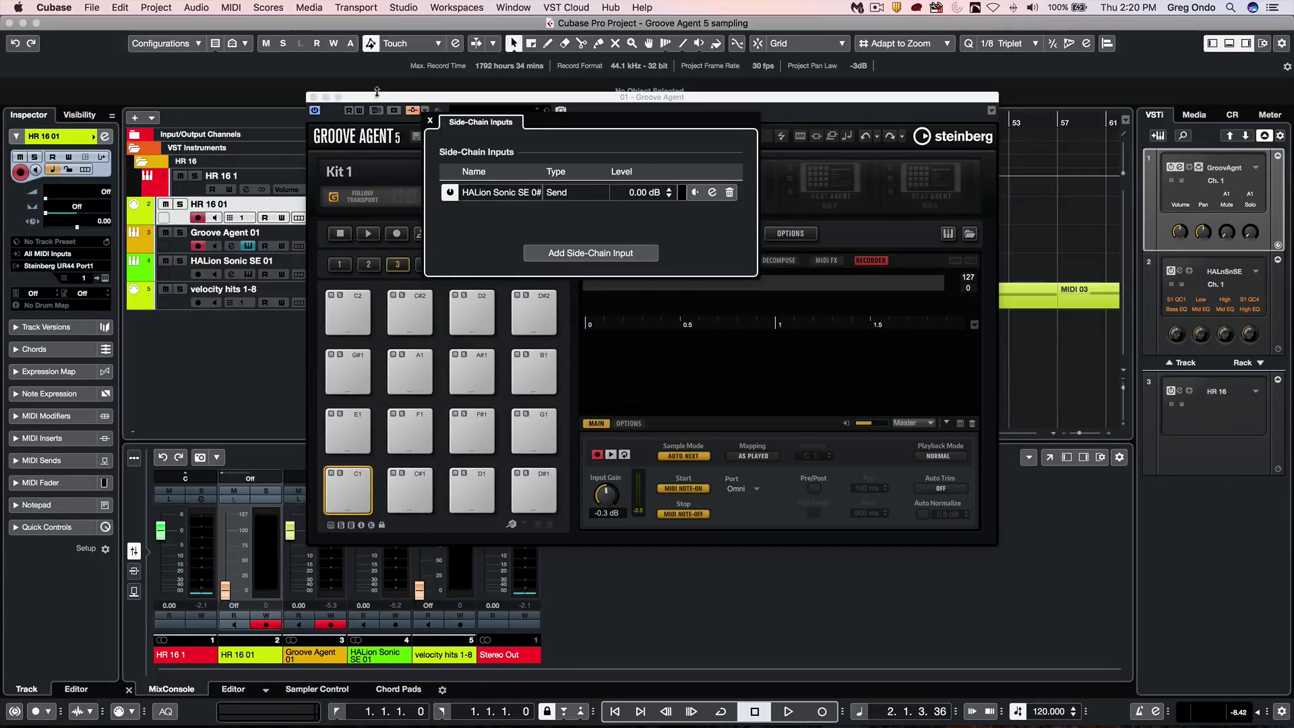
click(428, 122)
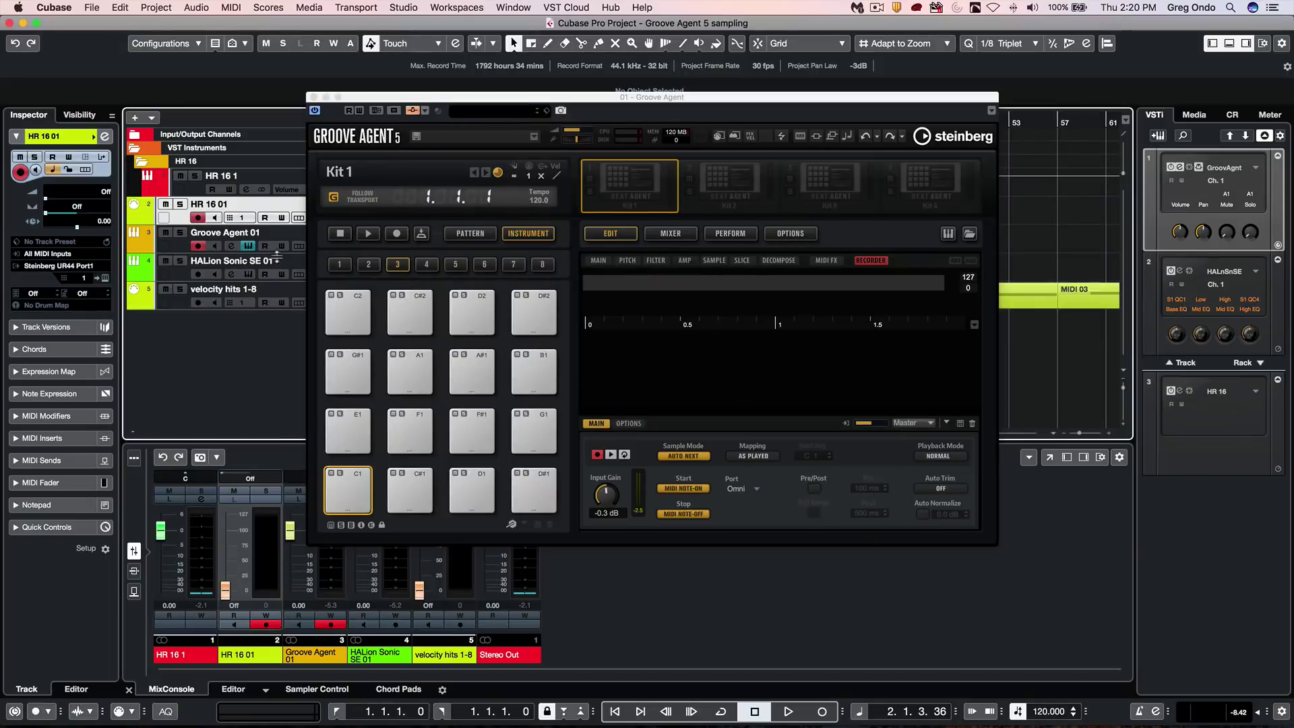
- Record-enable the HALion Sonic SE 01 track and clear all samples from Groove Agent's pads
click(174, 276)
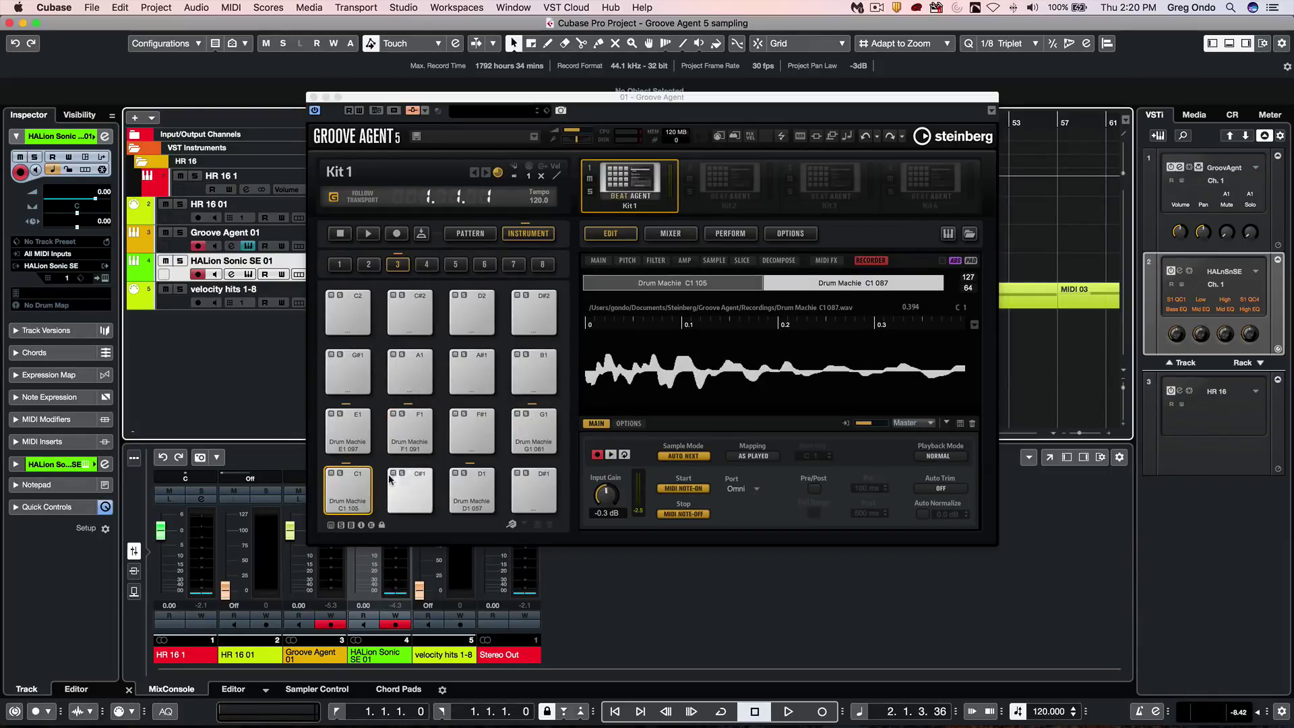
right_click(350, 490)
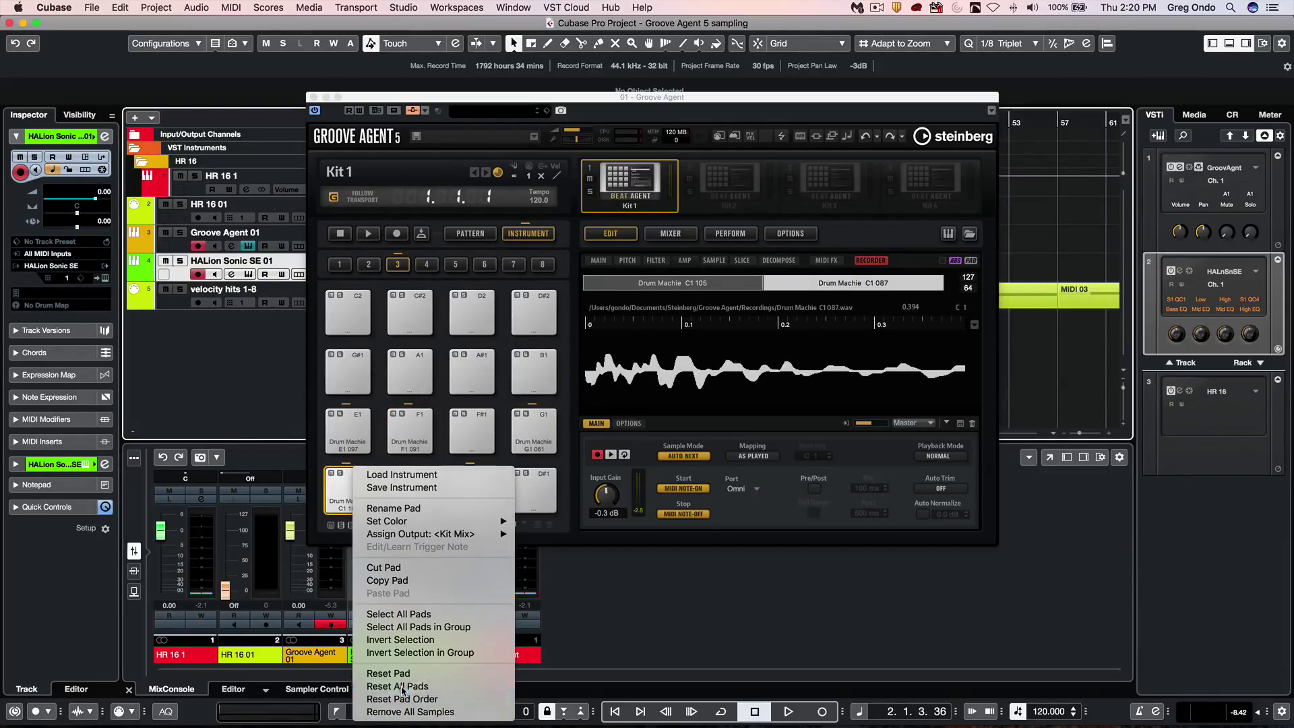
click(401, 712)
- Return to the project start and zoom the arrangement to show the MIDI 03 part
drag(369, 97, 515, 93)
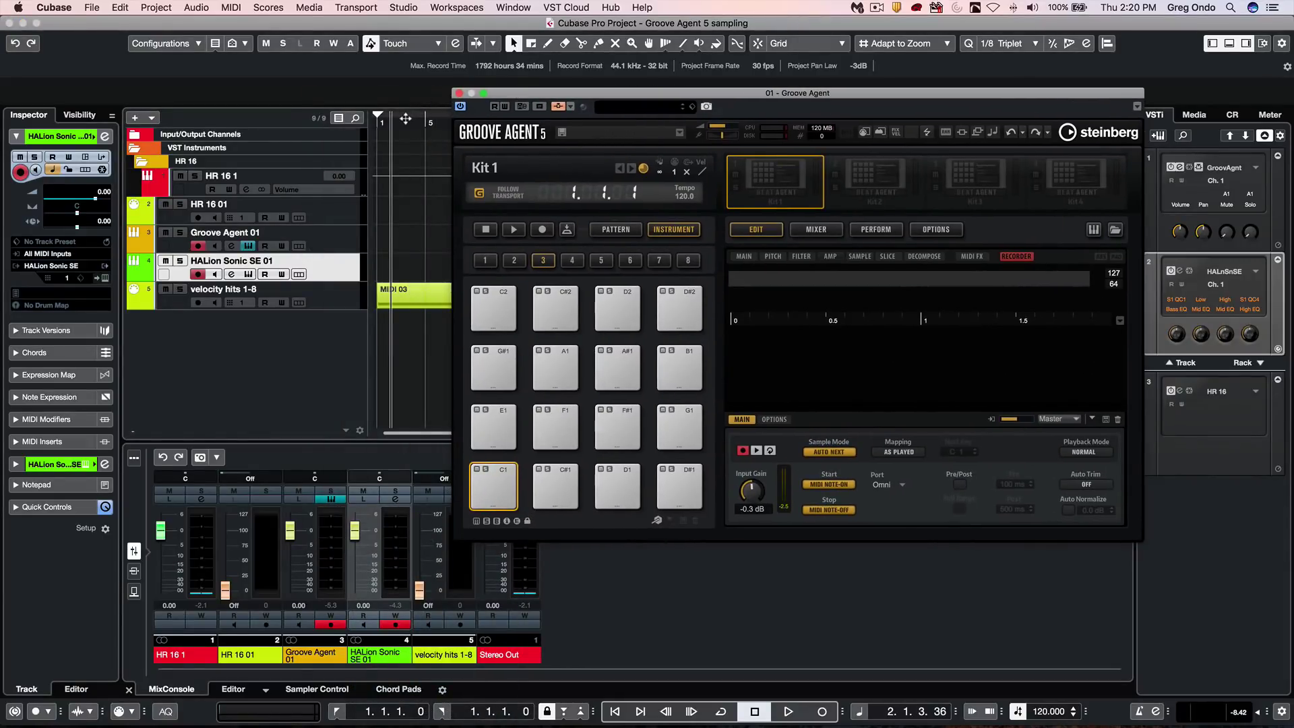
click(351, 118)
key(Home)
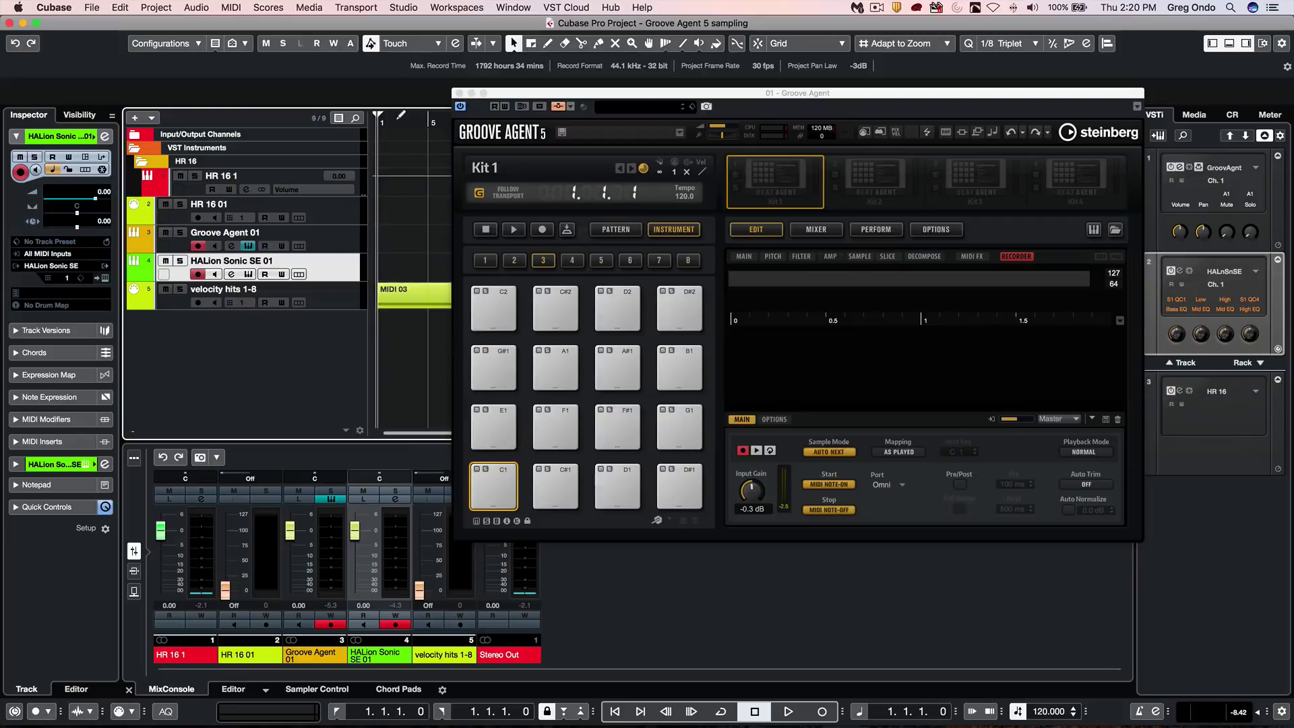
drag(401, 114, 388, 91)
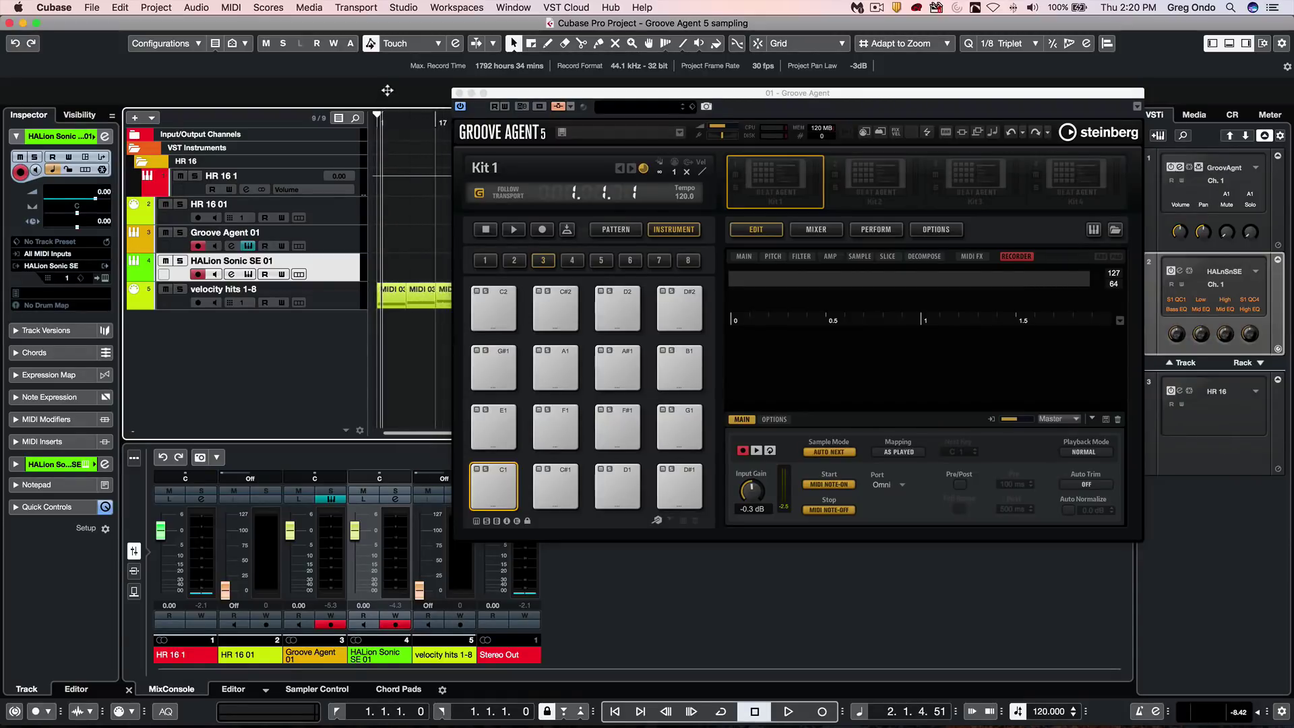
- Open the MIDI 03 part's C1 notes in the lower-zone Key Editor, zoomed in, and select the velocity hits 1-8 track
click(417, 288)
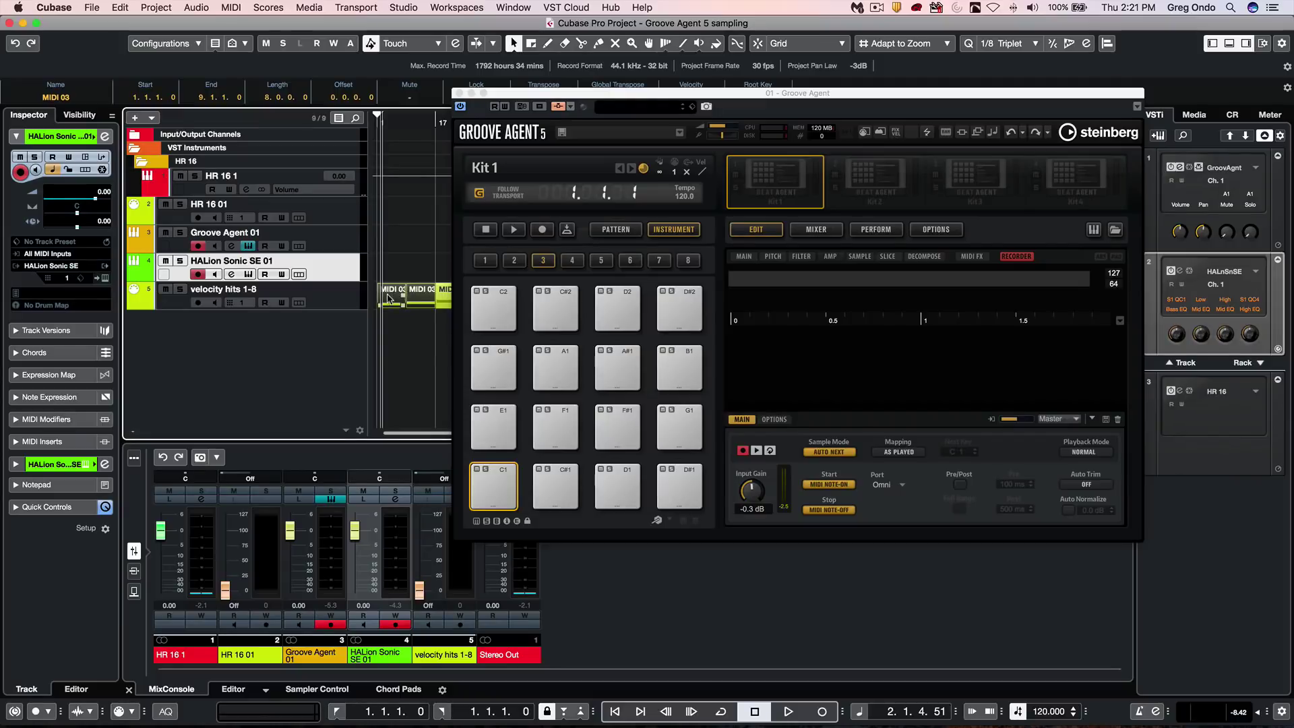
double_click(387, 298)
drag(376, 525, 395, 626)
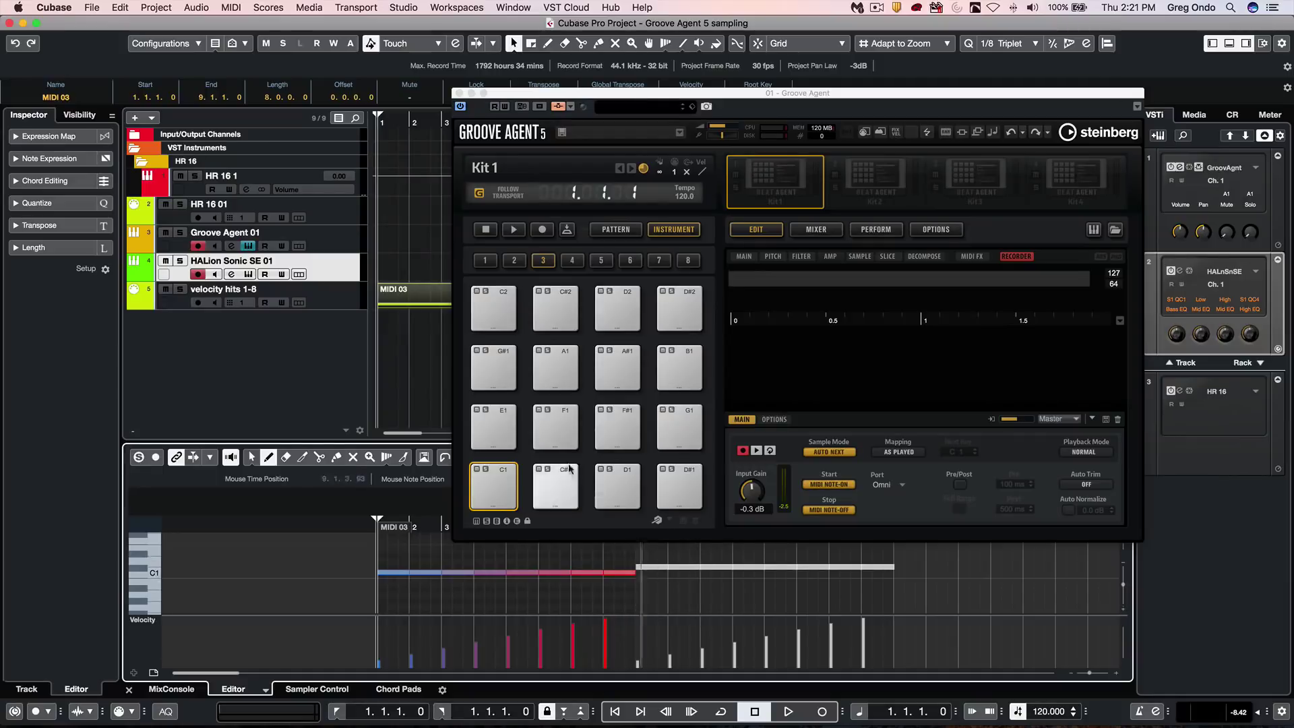
click(334, 295)
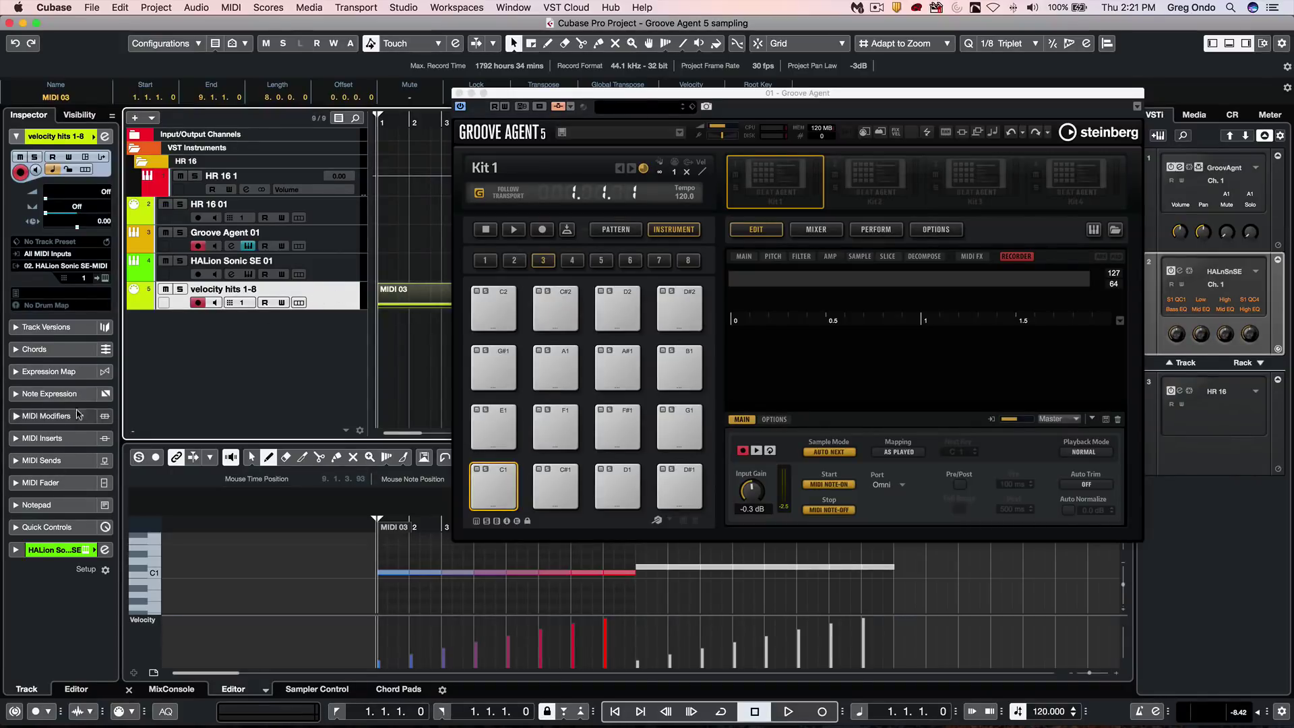
- Activate MIDI send slot 1 on velocity hits 1-8 routed to IAC Driver Bus 1, and briefly check the loopMIDI page
click(61, 461)
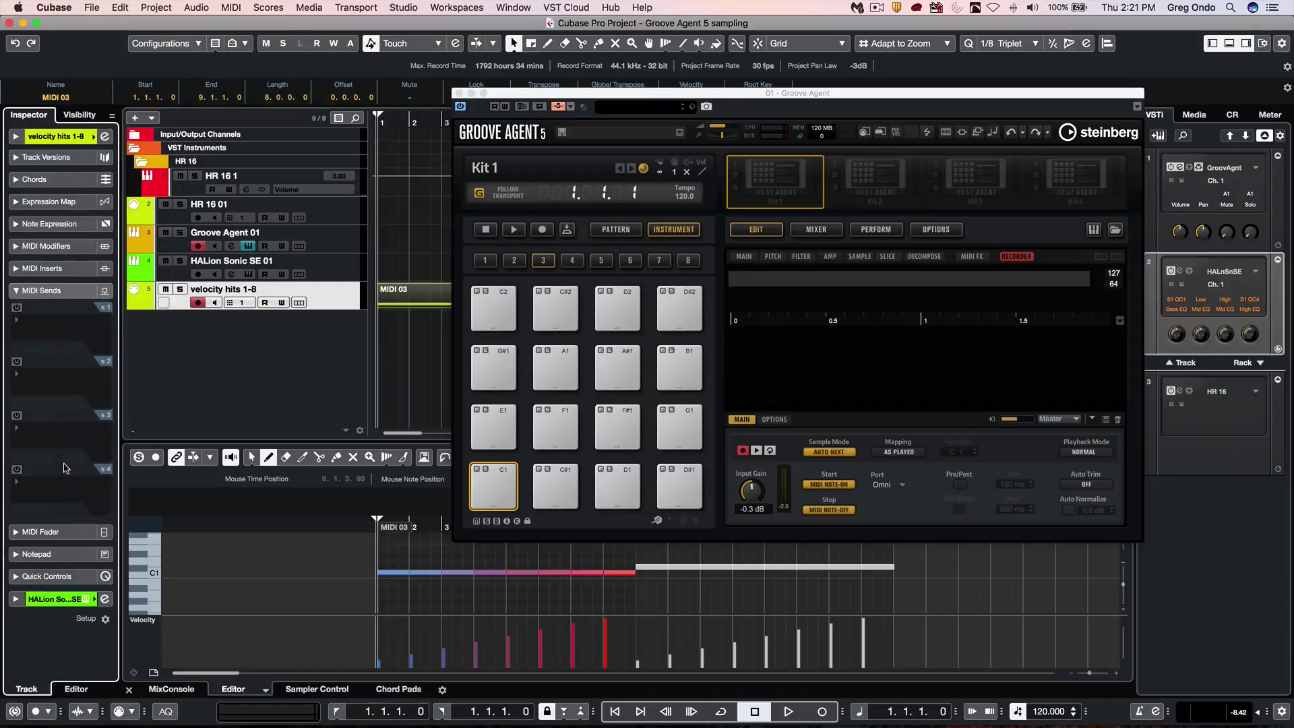
click(16, 309)
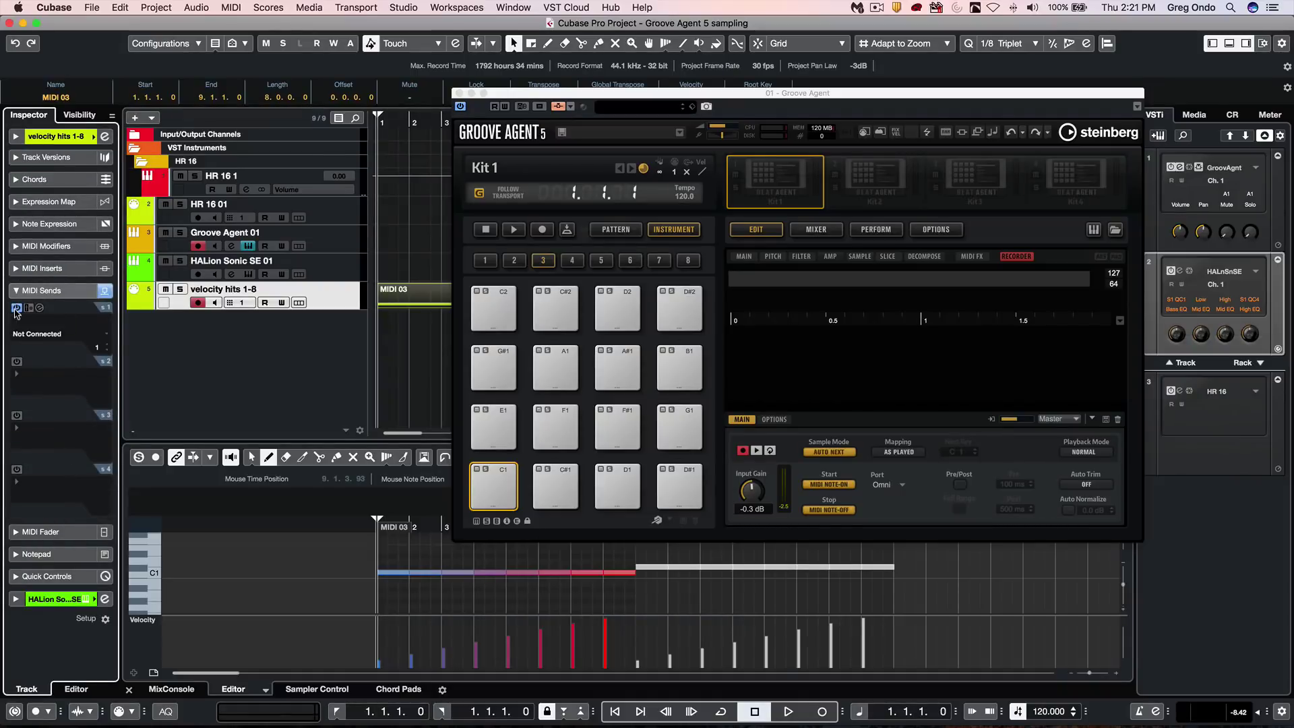
click(57, 332)
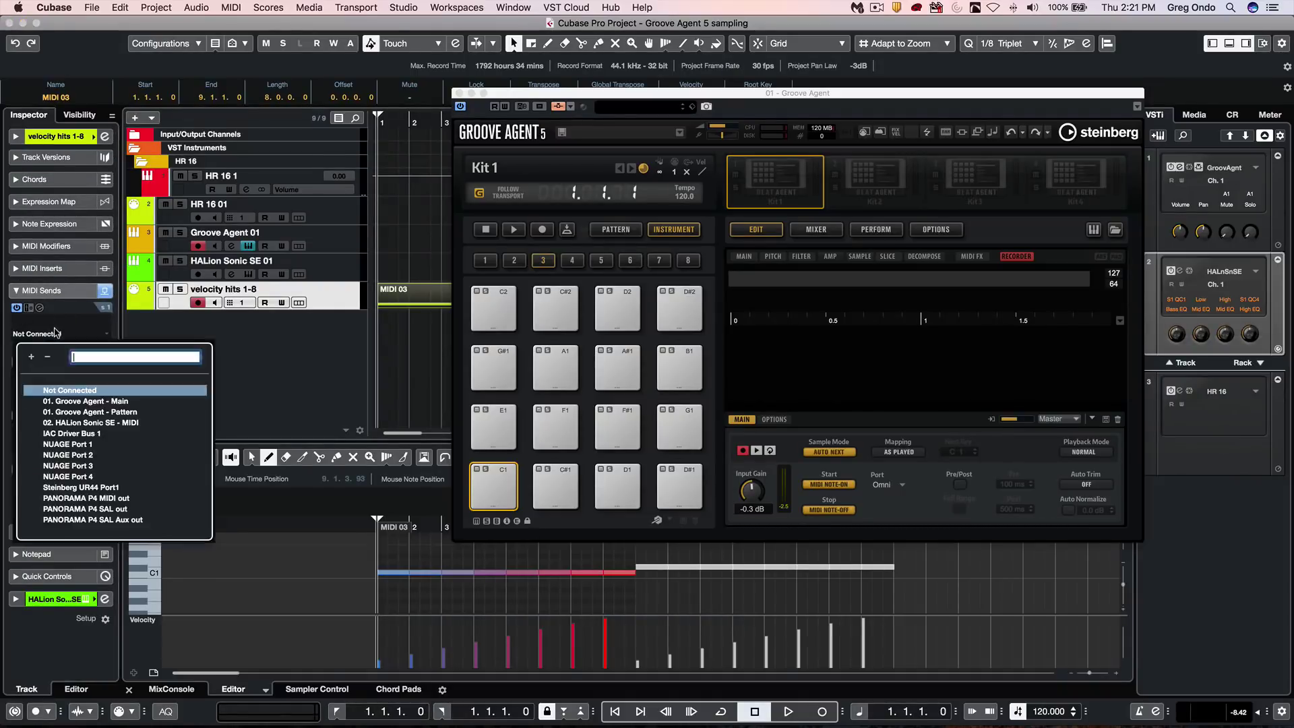
click(77, 434)
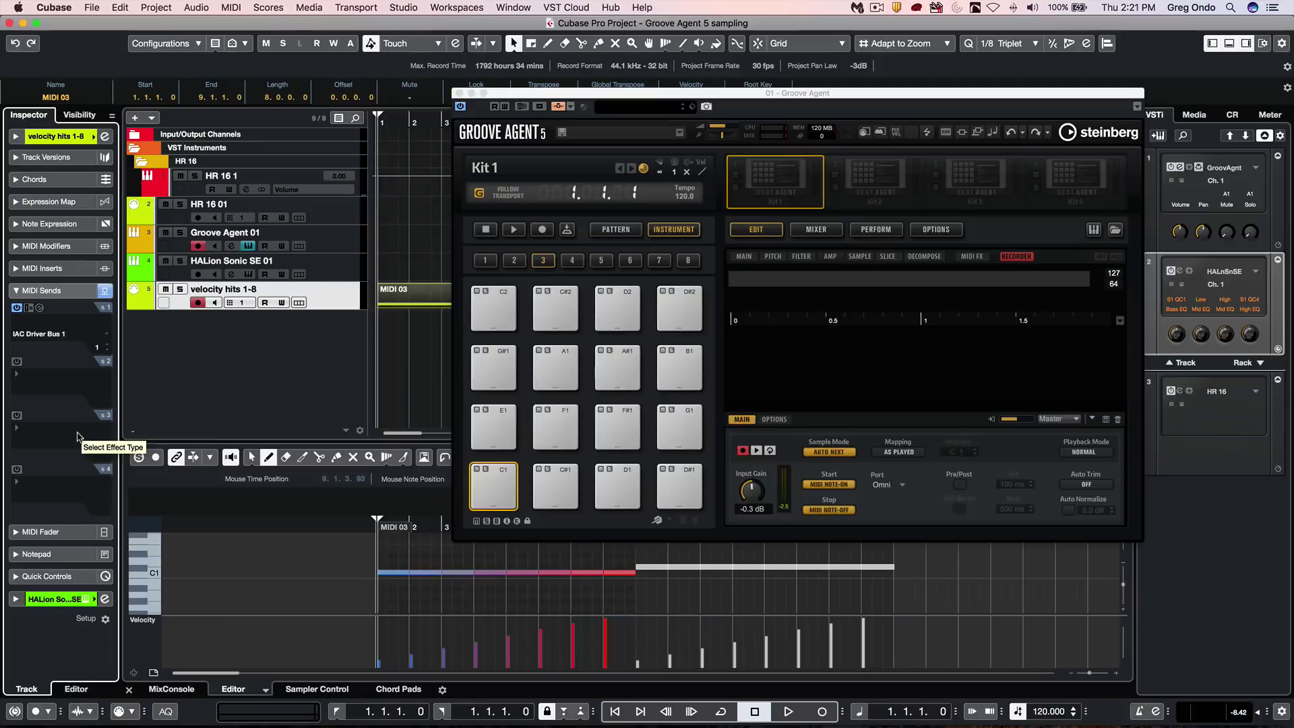
key(super+Tab)
key(super+Tab)
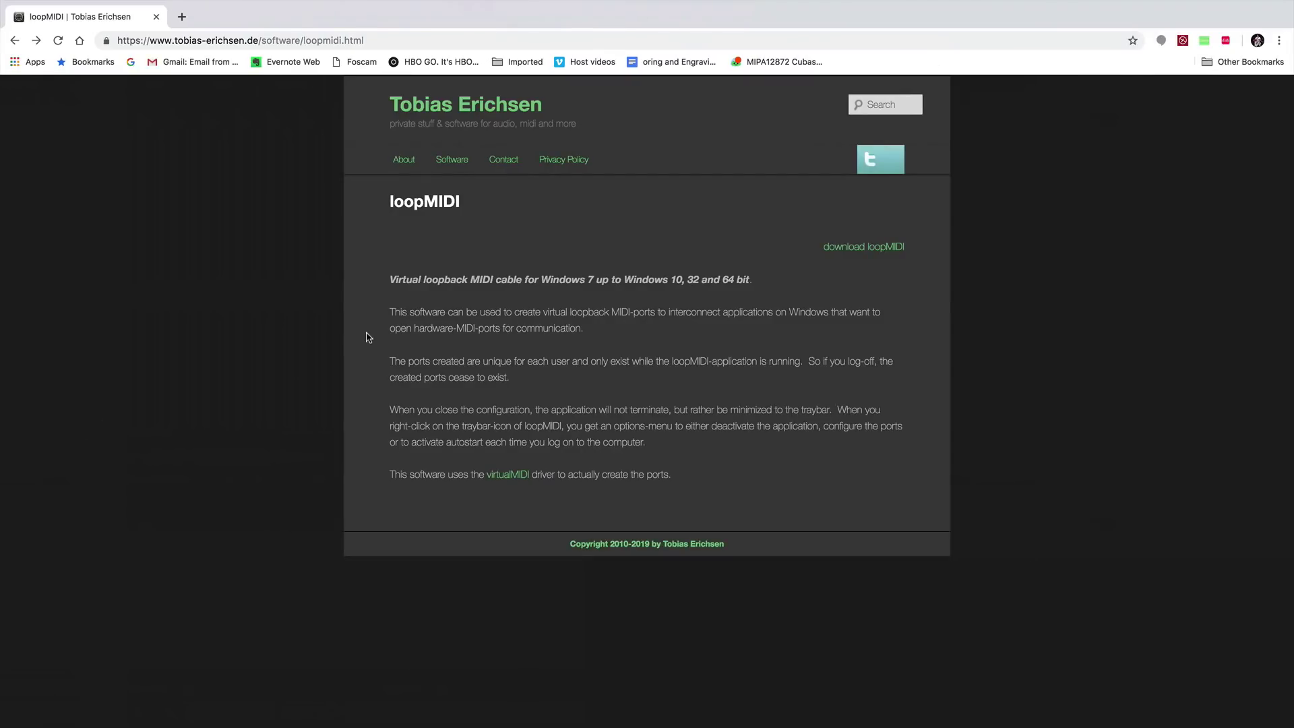
key(super+Tab)
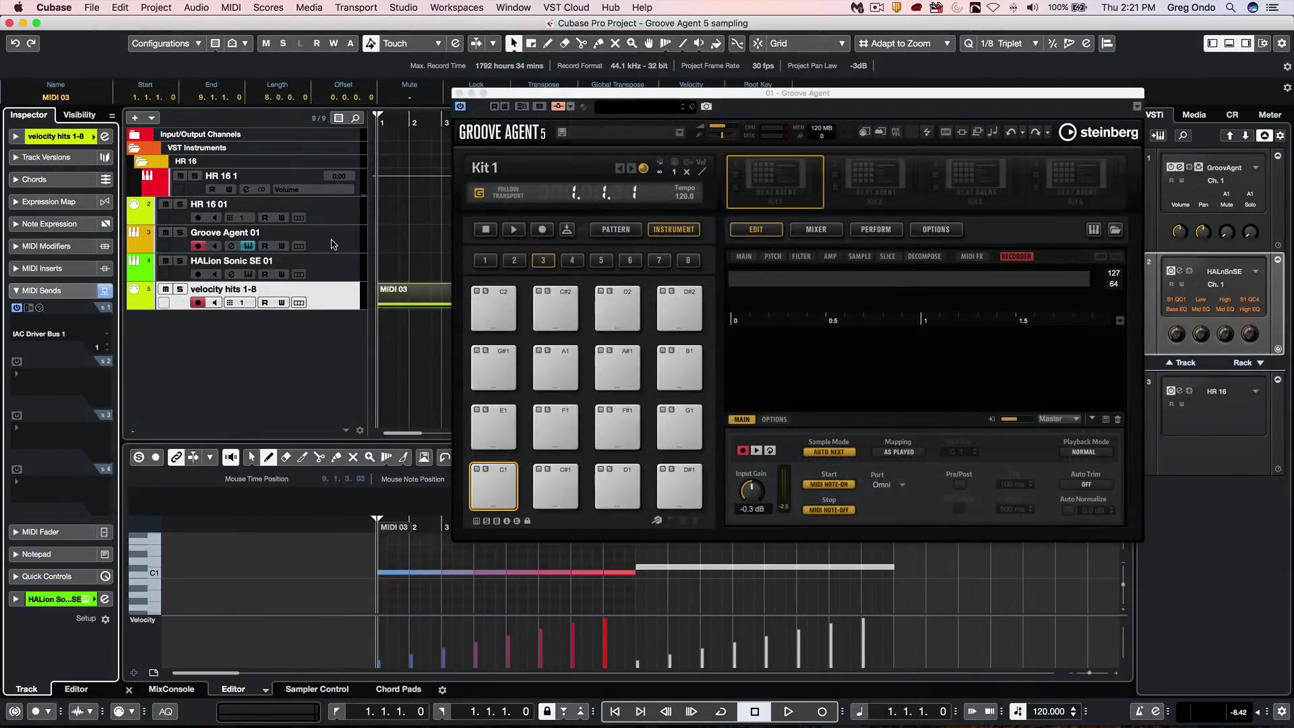
- Switch the Groove Agent 01 track's MIDI input from All MIDI Inputs to IAC Driver Bus 1
click(330, 240)
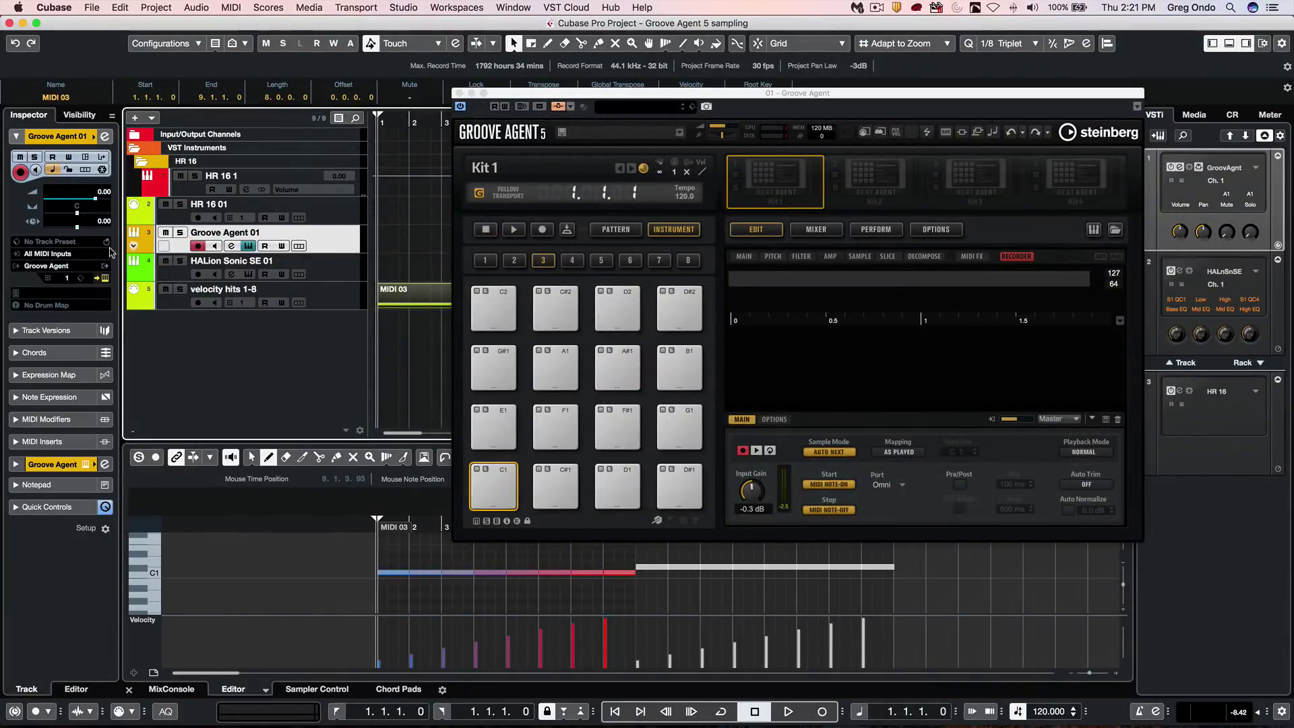
click(58, 255)
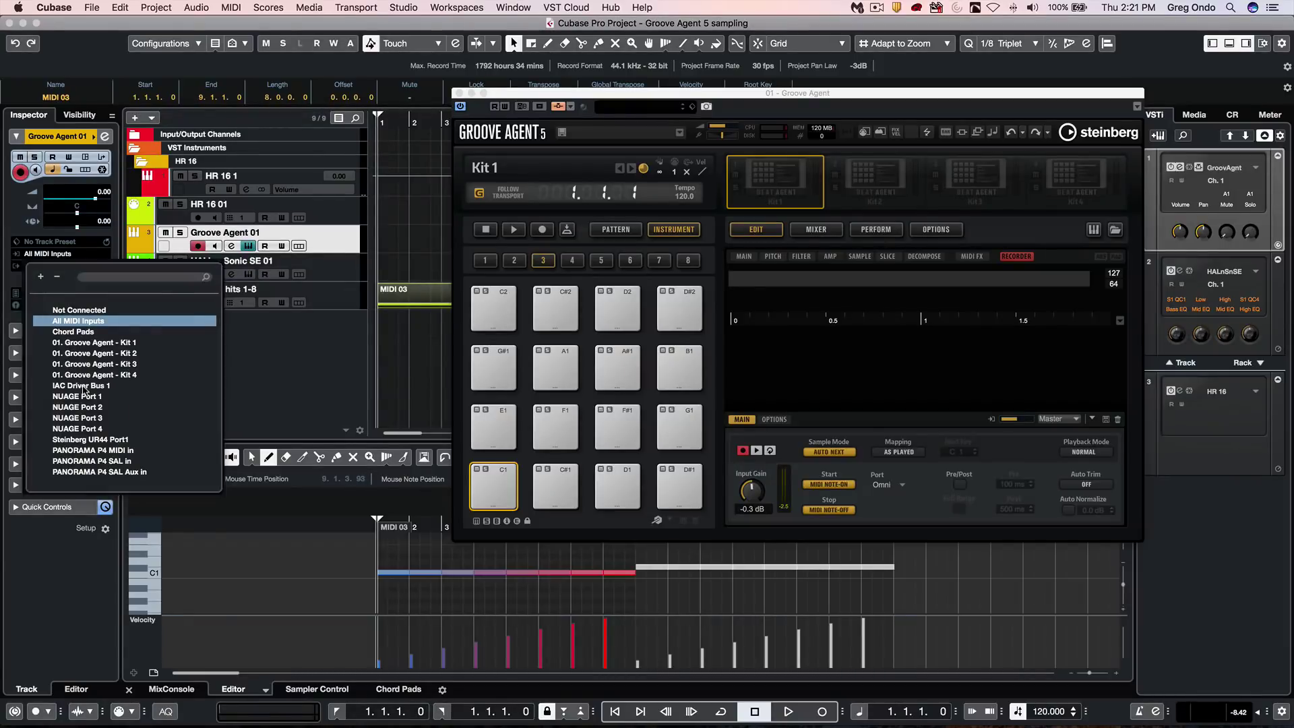
click(84, 387)
drag(402, 120, 407, 145)
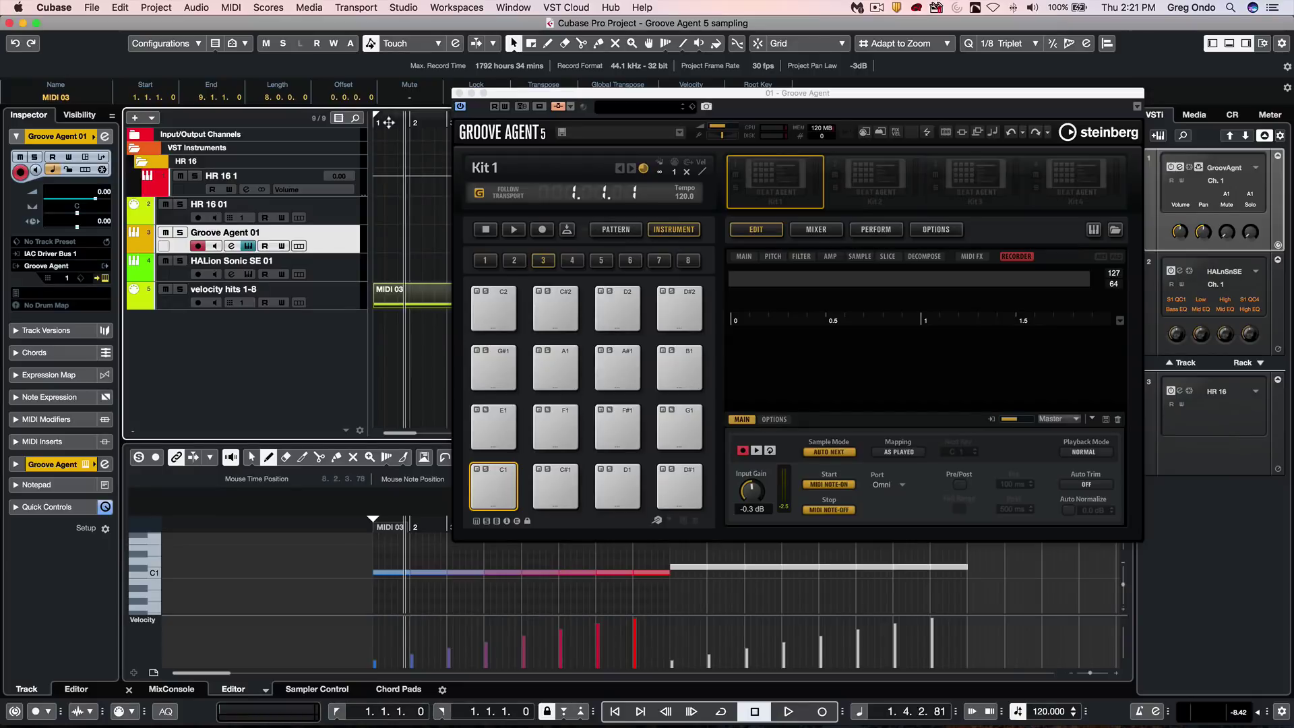
- Play the project from the start so Groove Agent records the drum machine hits onto pads C1–D#1, then stop
key(Home)
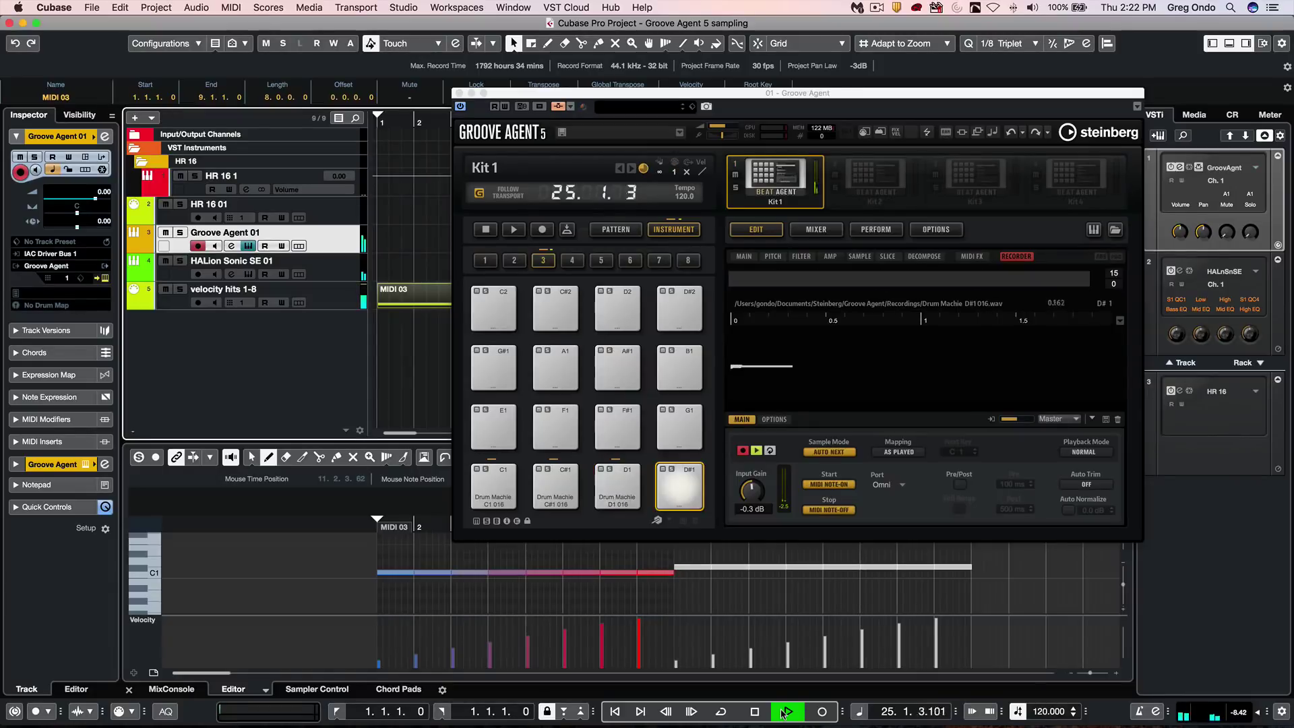
click(781, 713)
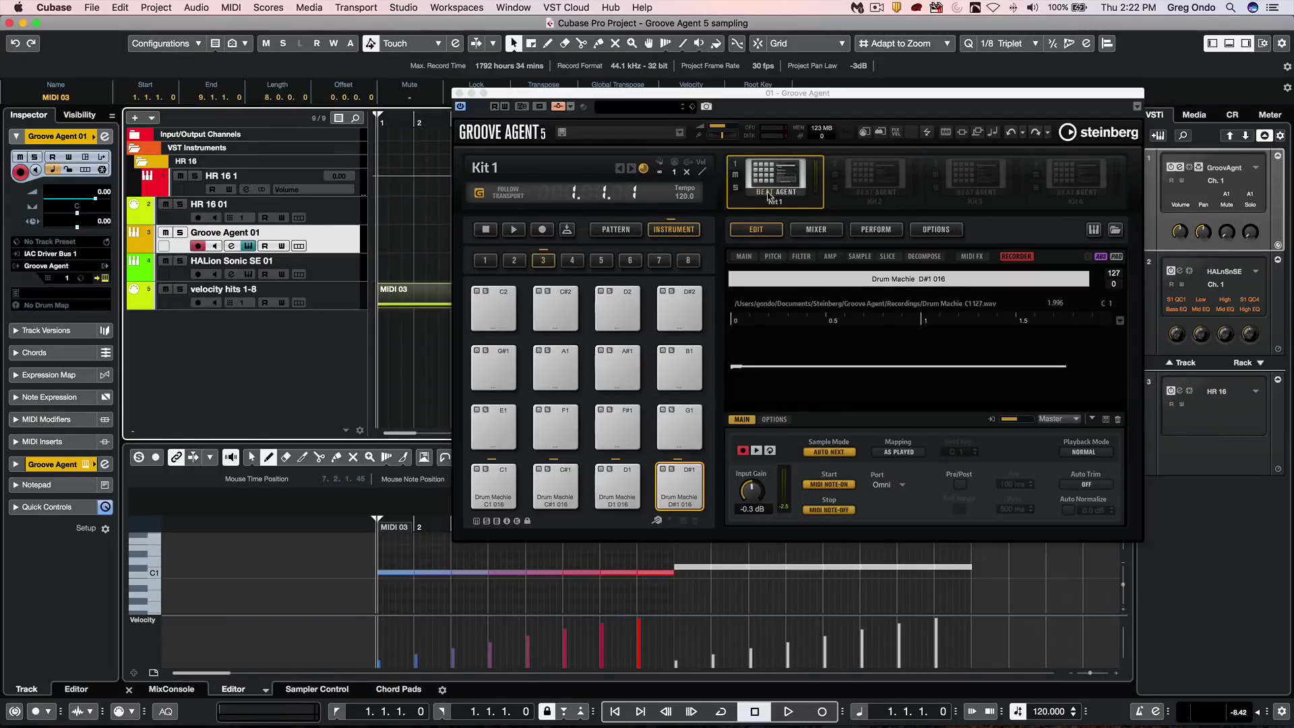
- Show pad C#1's stacked velocity samples on Groove Agent's Main page, leaving Mode on Velocity
click(534, 496)
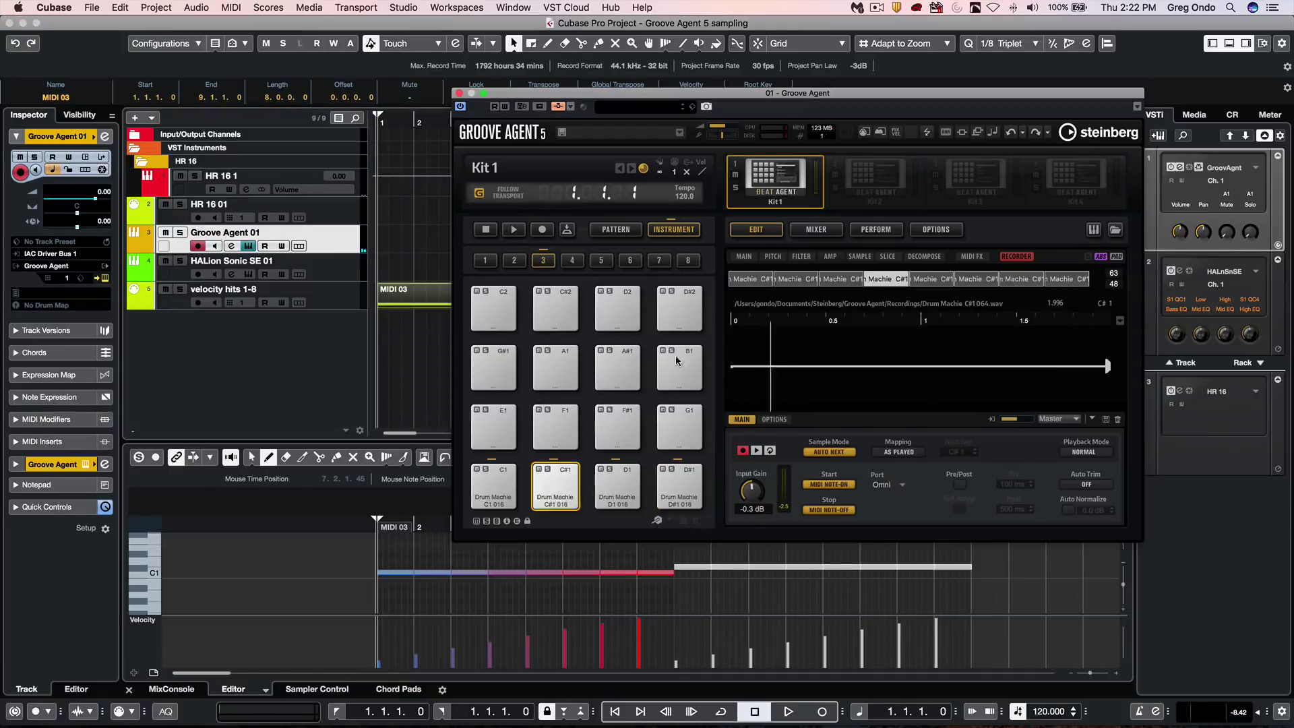
click(737, 256)
click(775, 303)
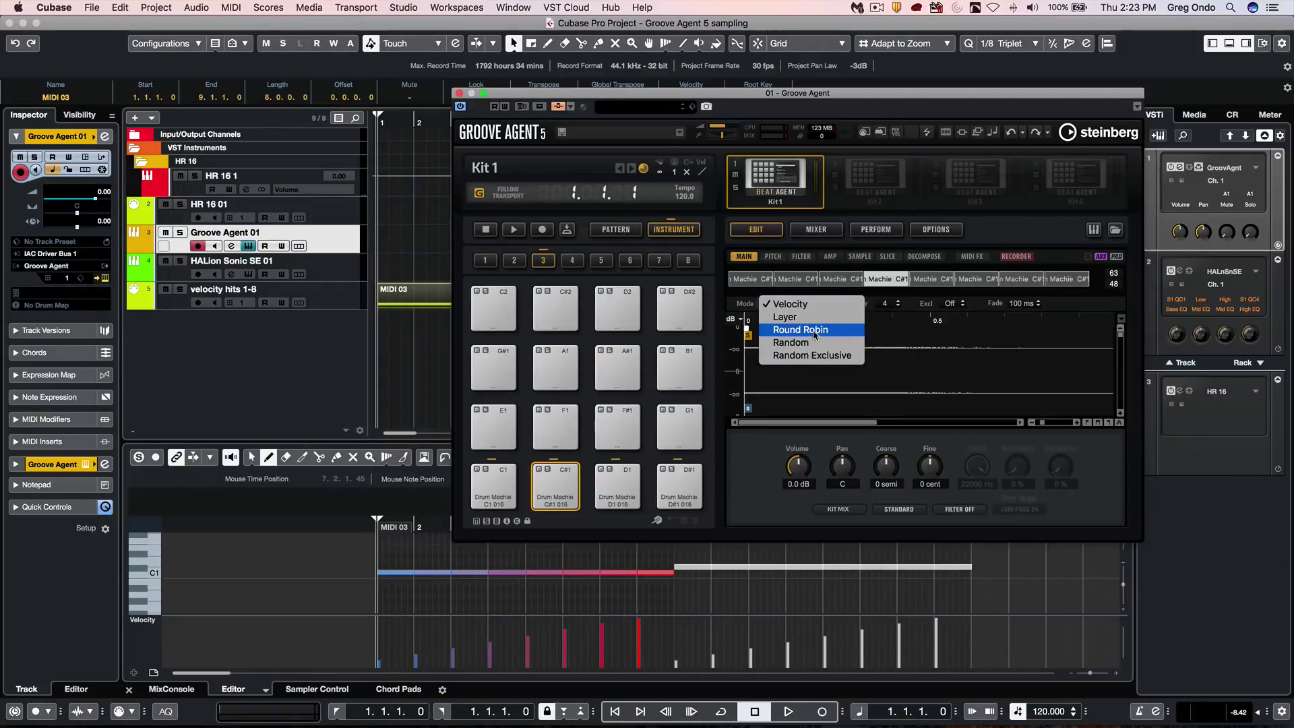
click(777, 194)
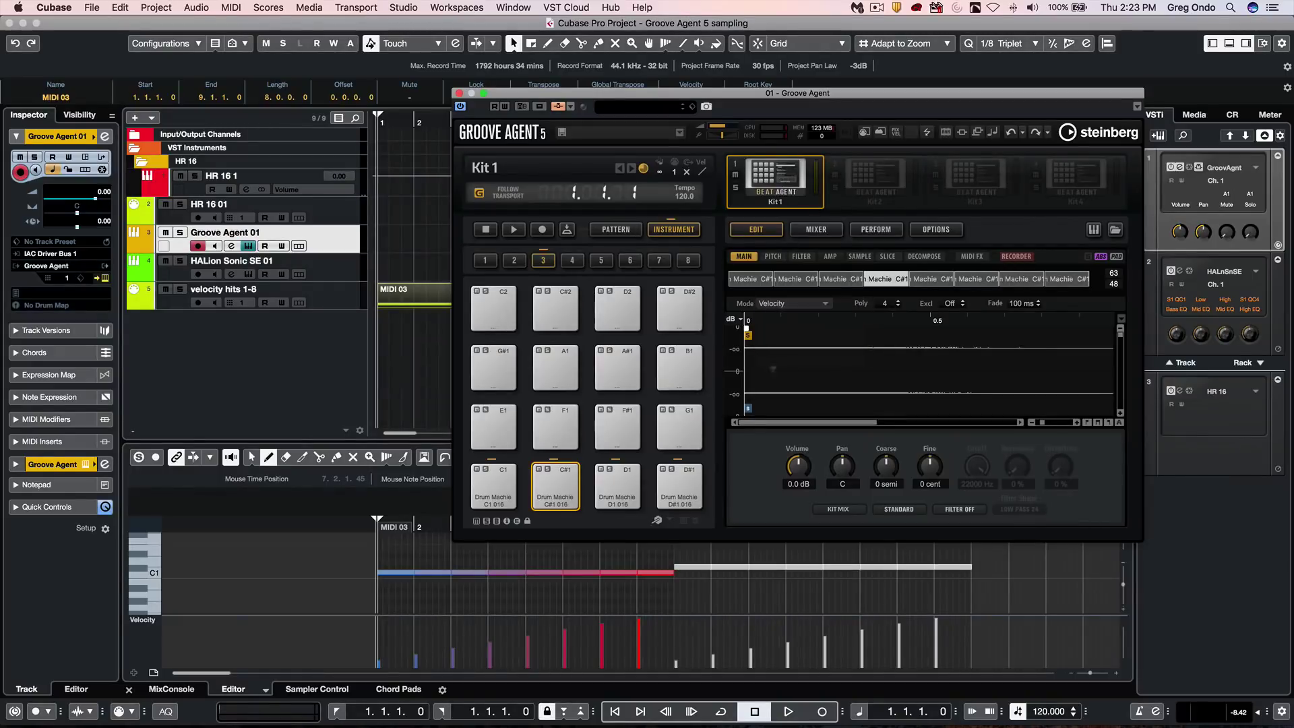
- Export Kit 1 with samples as 'drum machine' into Documents > Cubase Project > Changes - Nuendo 5 Demo Project
right_click(765, 182)
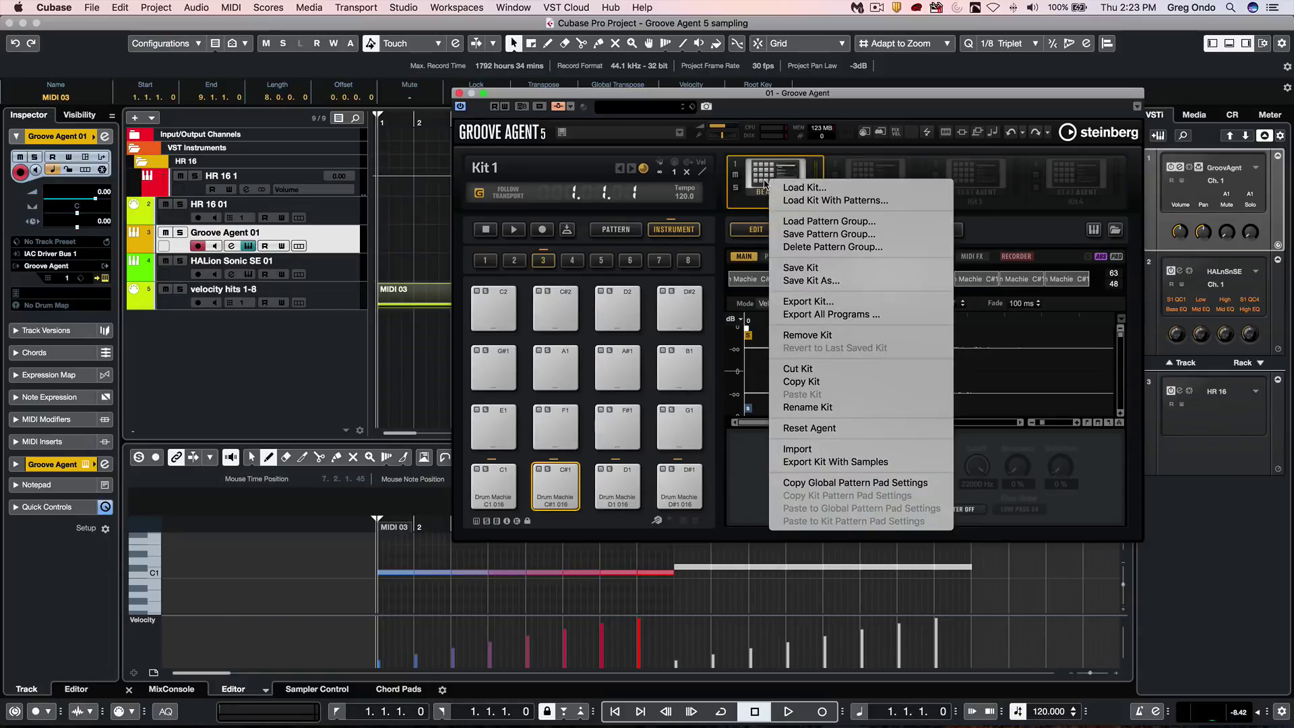
click(852, 462)
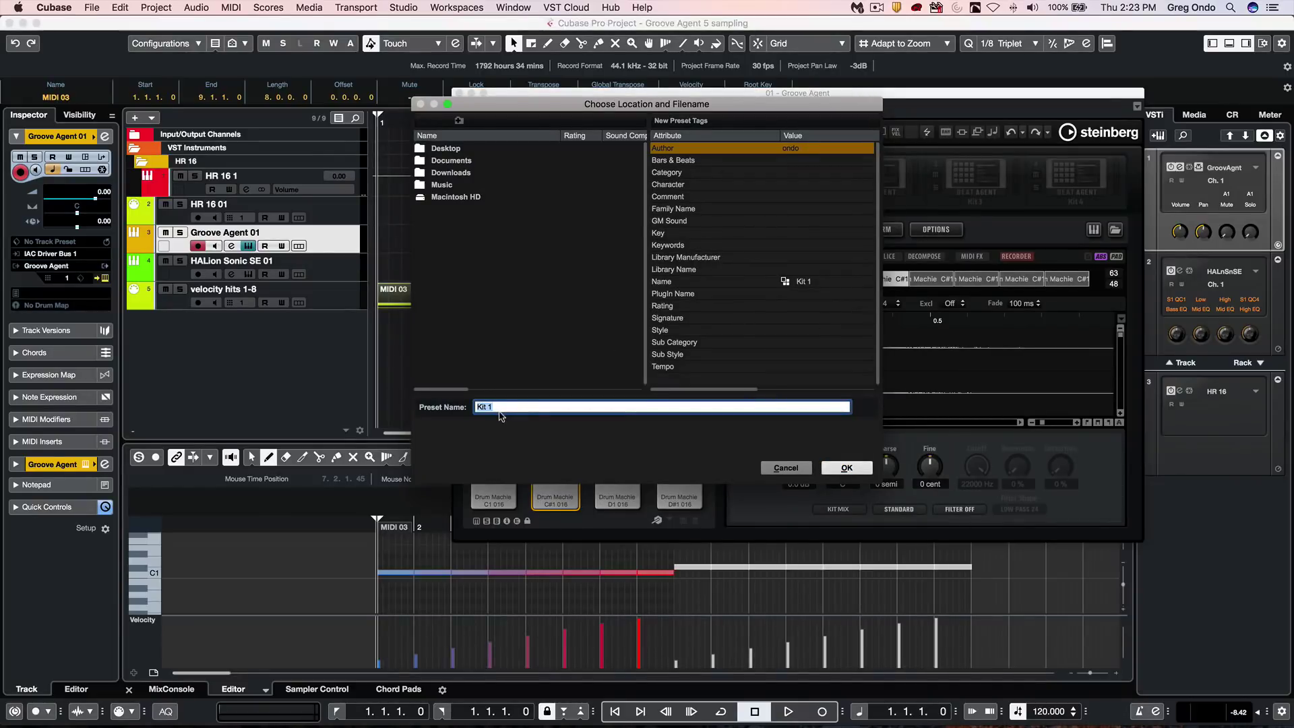
text(drum machine)
click(445, 164)
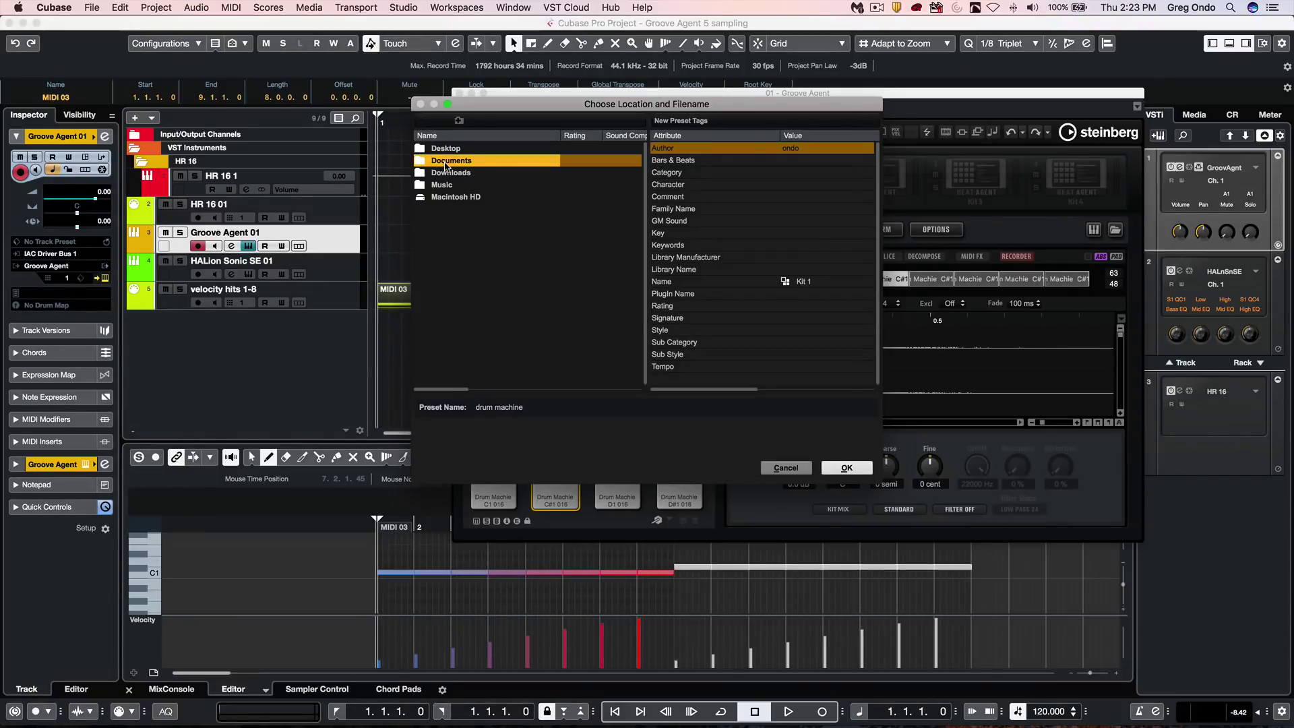
double_click(444, 165)
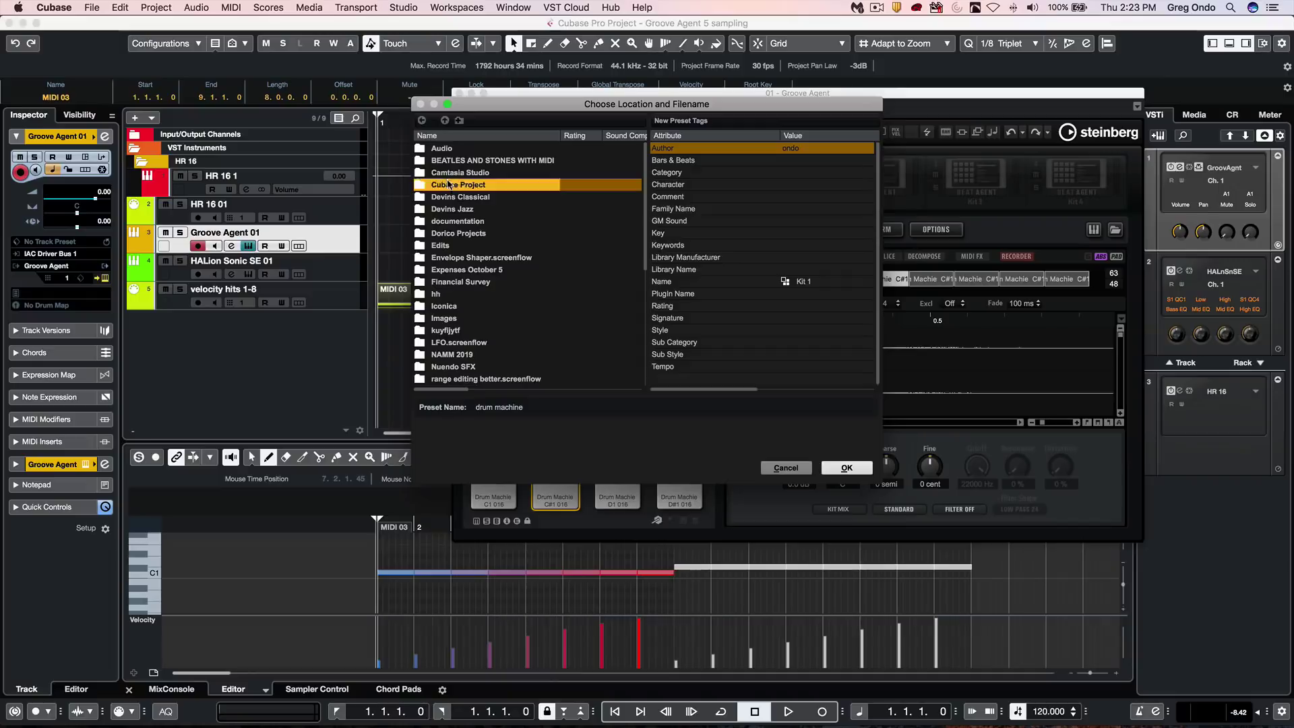
double_click(448, 186)
click(448, 331)
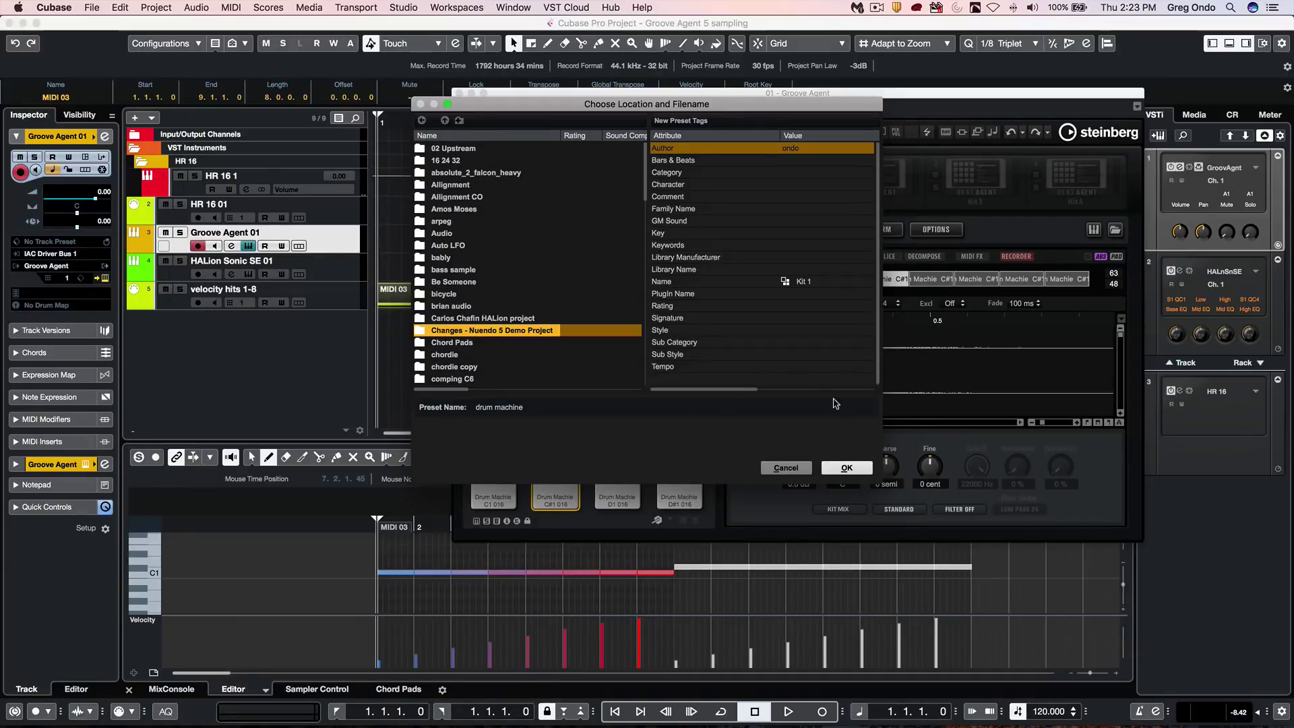
click(846, 468)
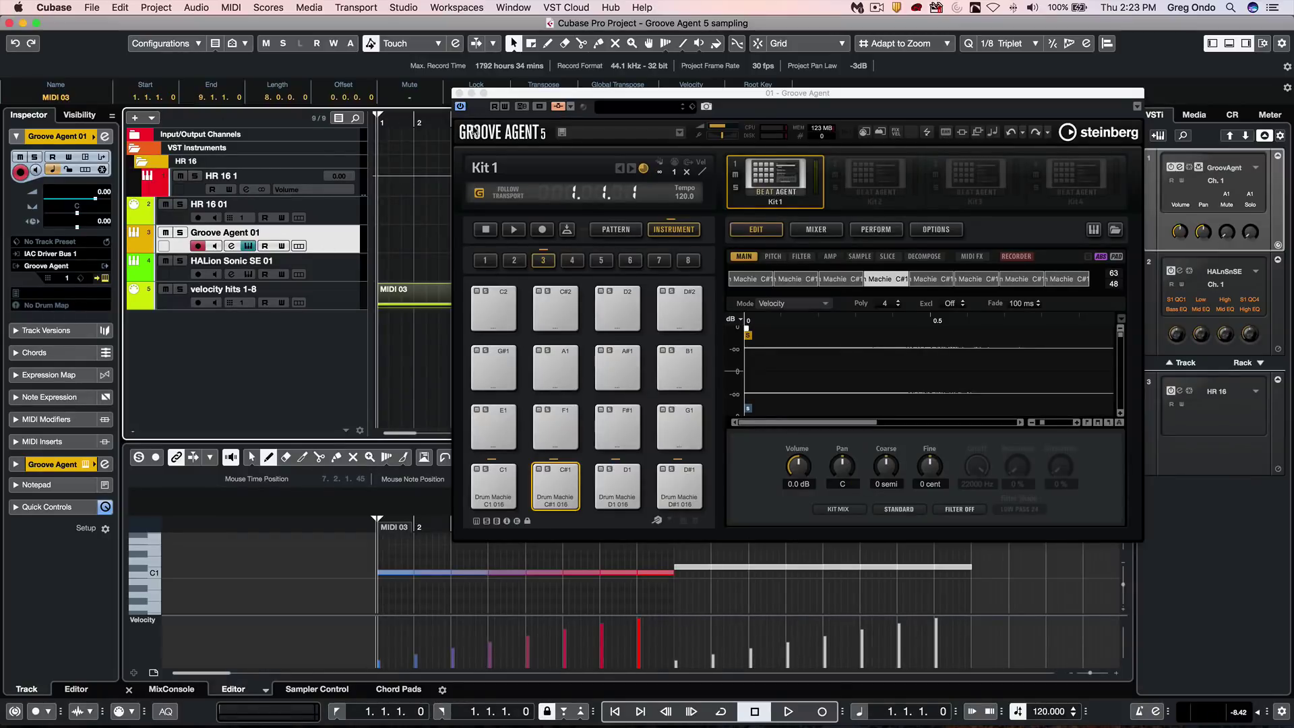
click(531, 97)
drag(530, 96, 559, 93)
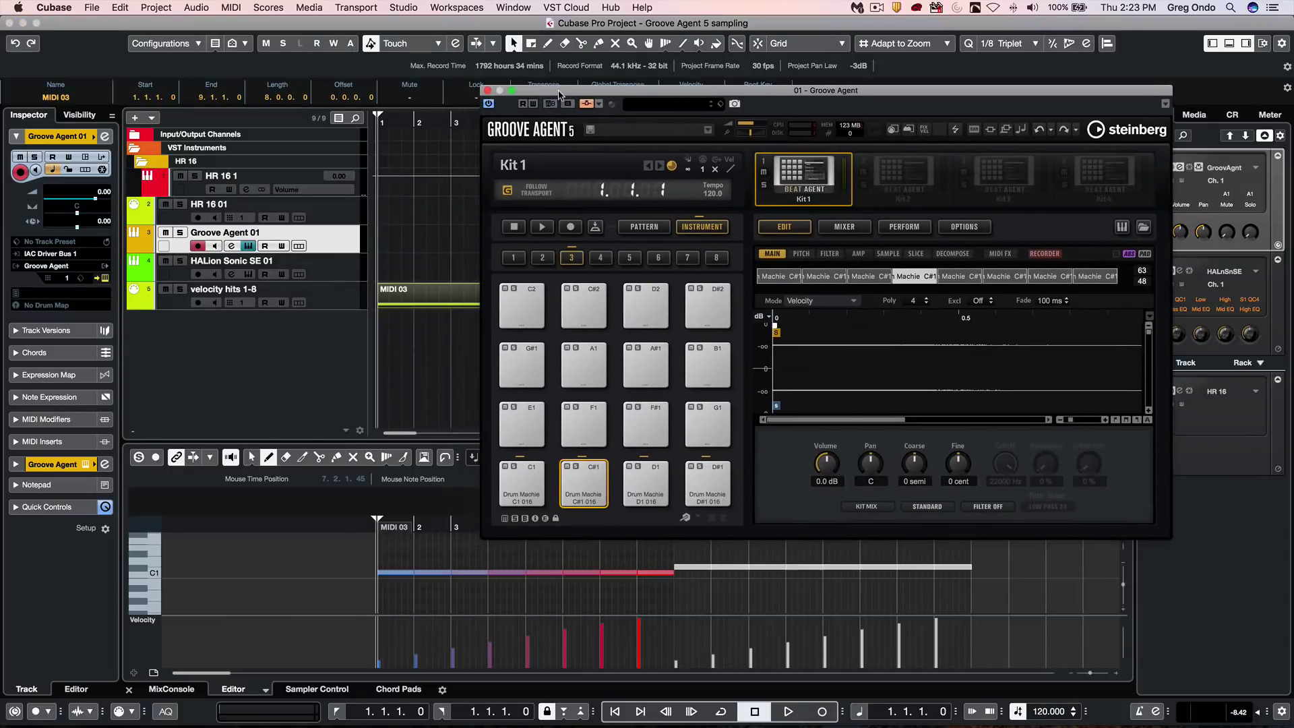